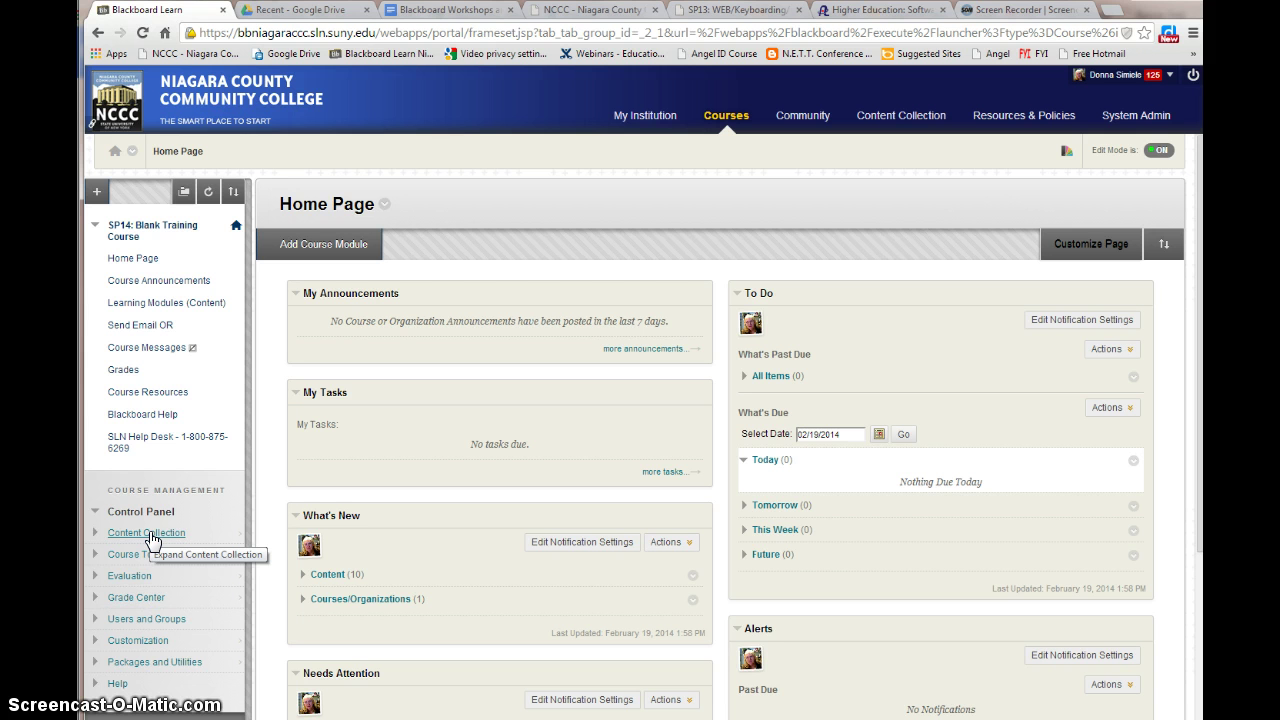
Step: Expand Course Tools in the course's Control Panel and look through the list of available tools
left_click(98, 513)
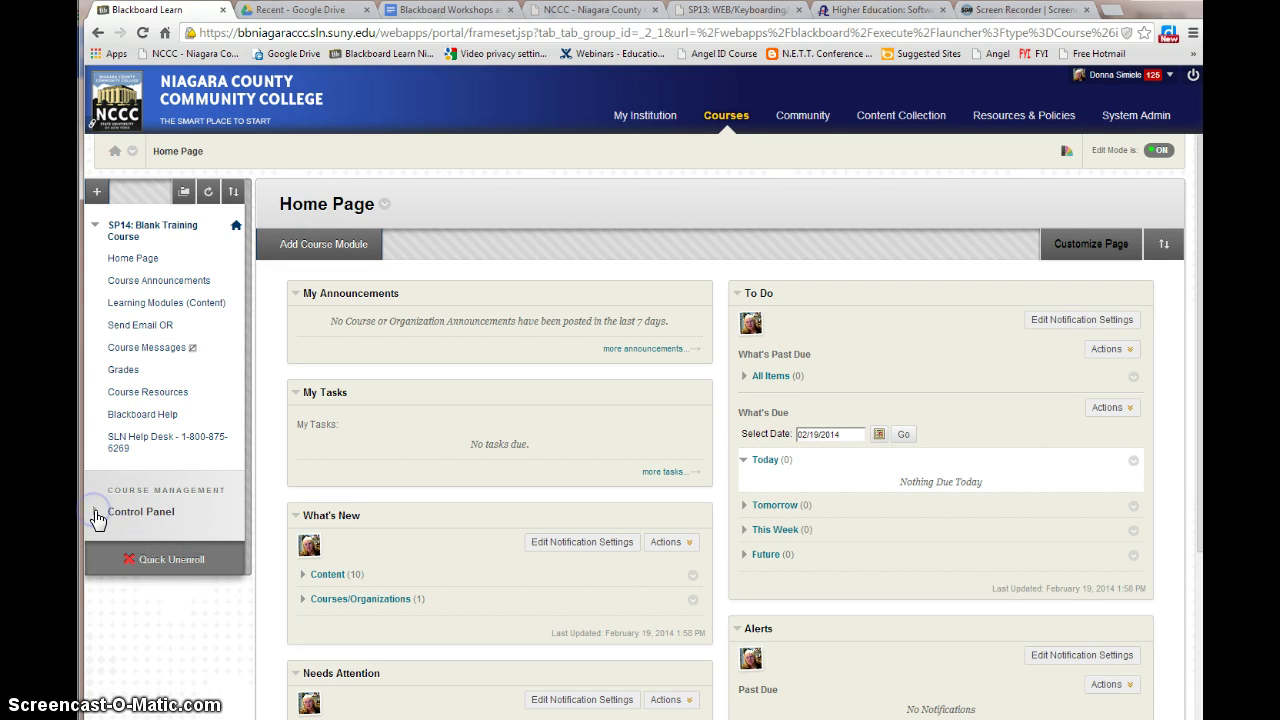
left_click(95, 511)
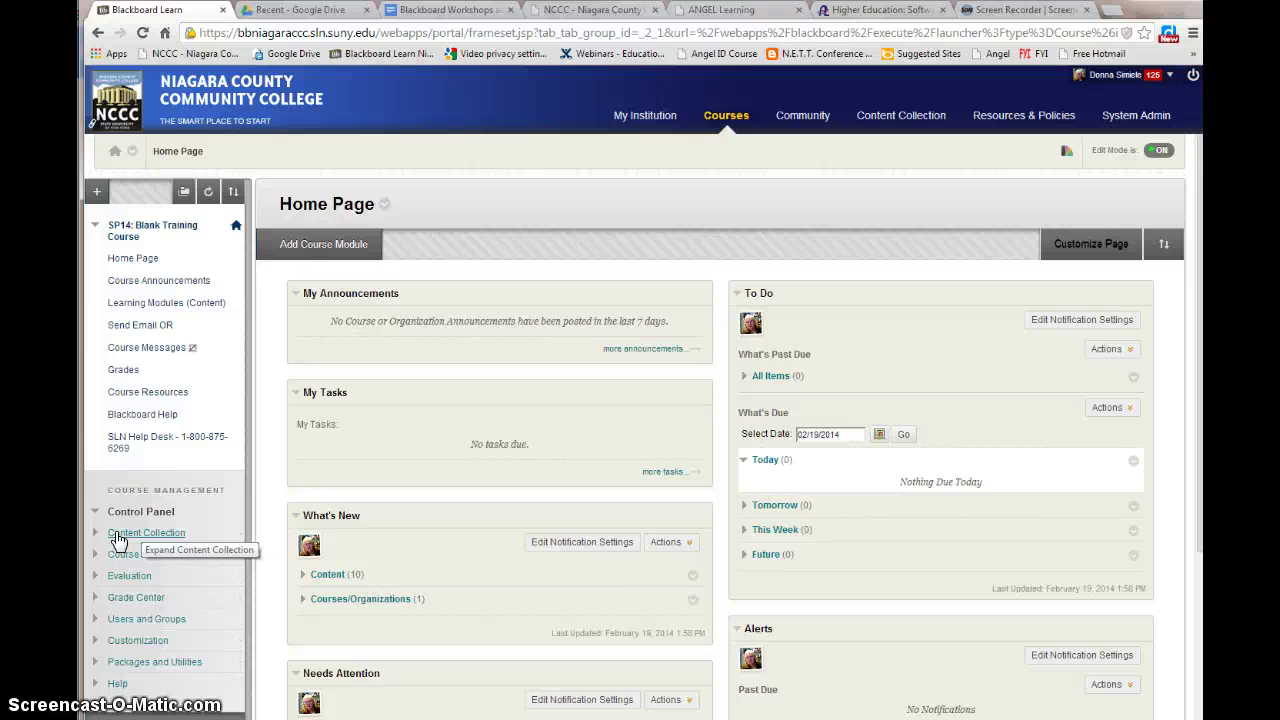
left_click(136, 558)
scroll(205, 575, "down", 2)
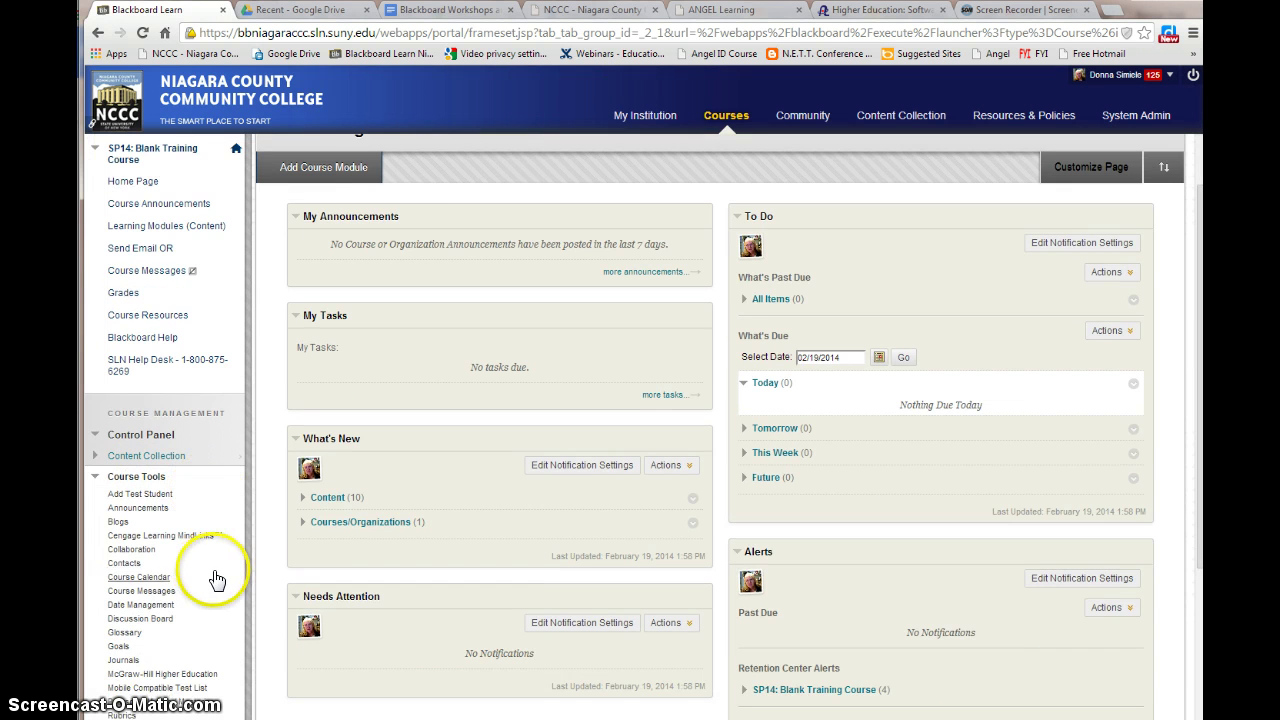
scroll(191, 506, "down", 1)
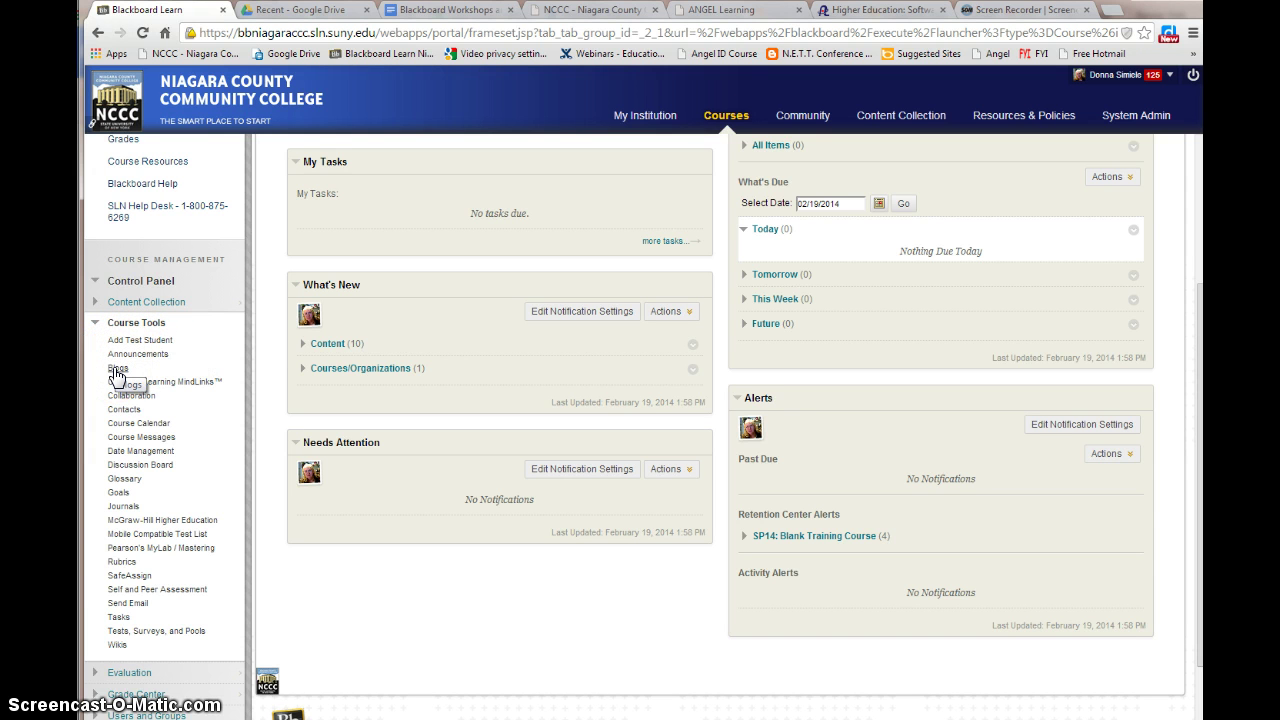
left_click(129, 455)
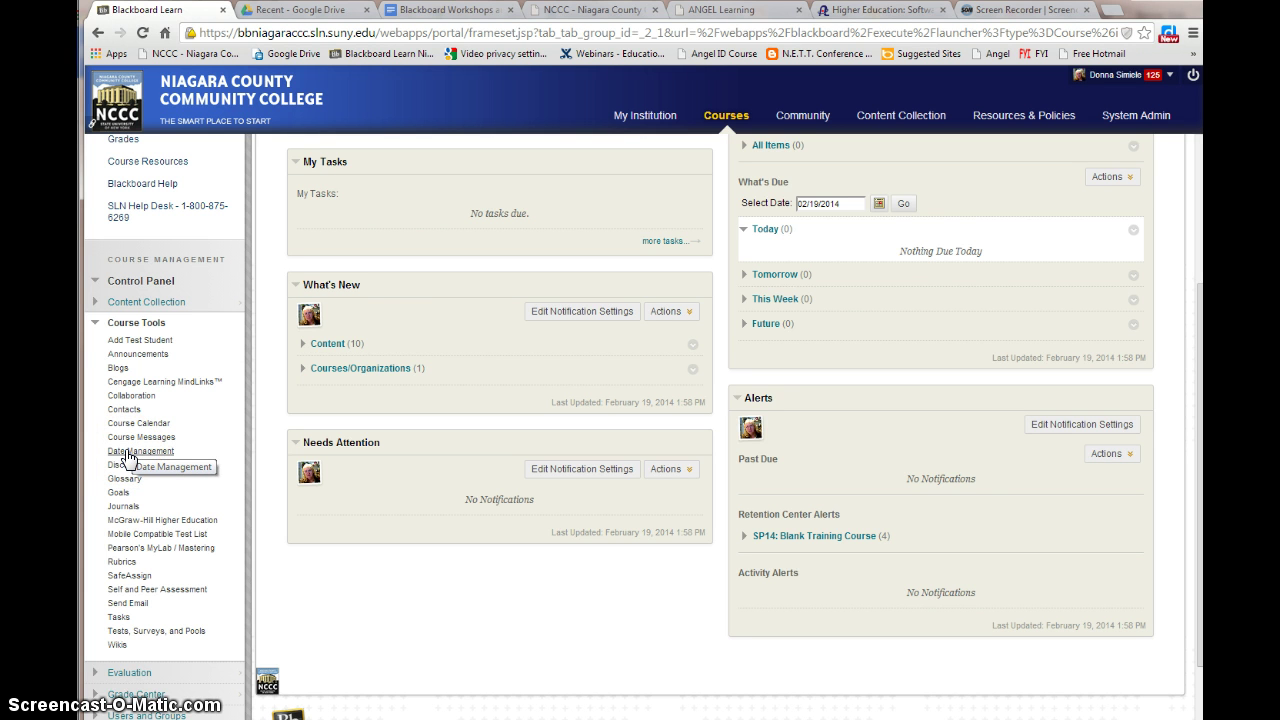
left_click(127, 463)
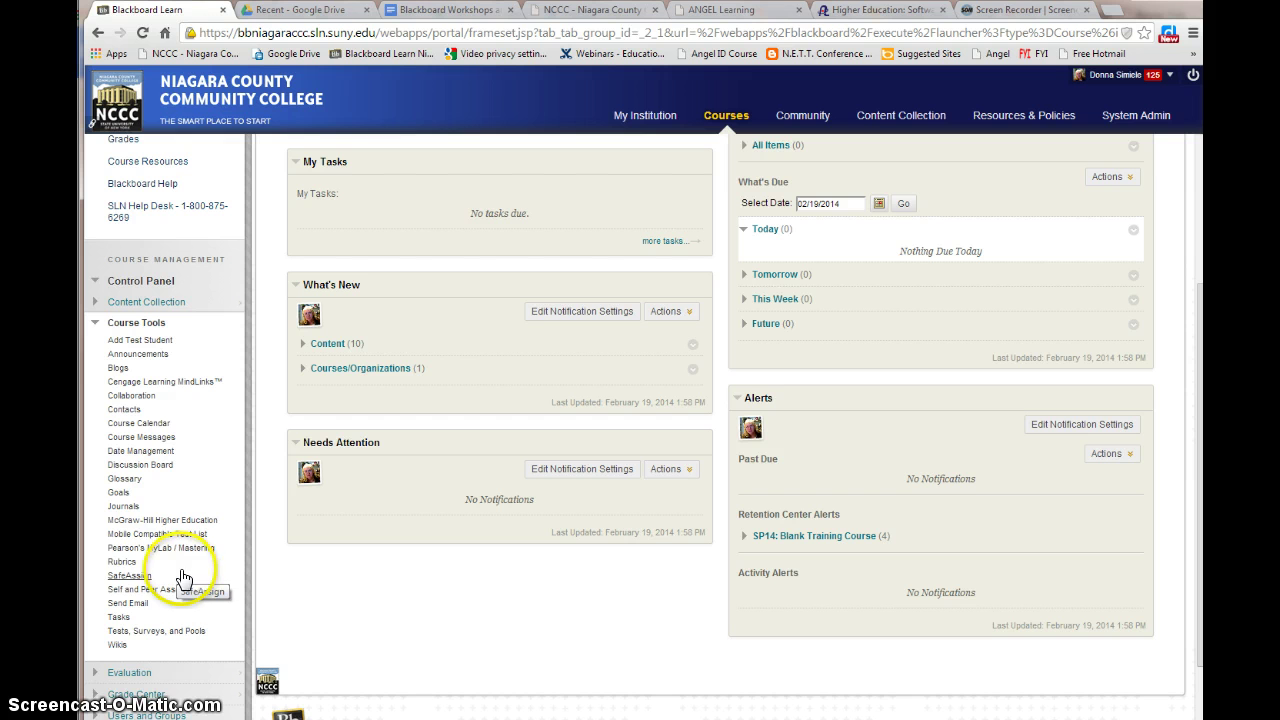
left_click(125, 579)
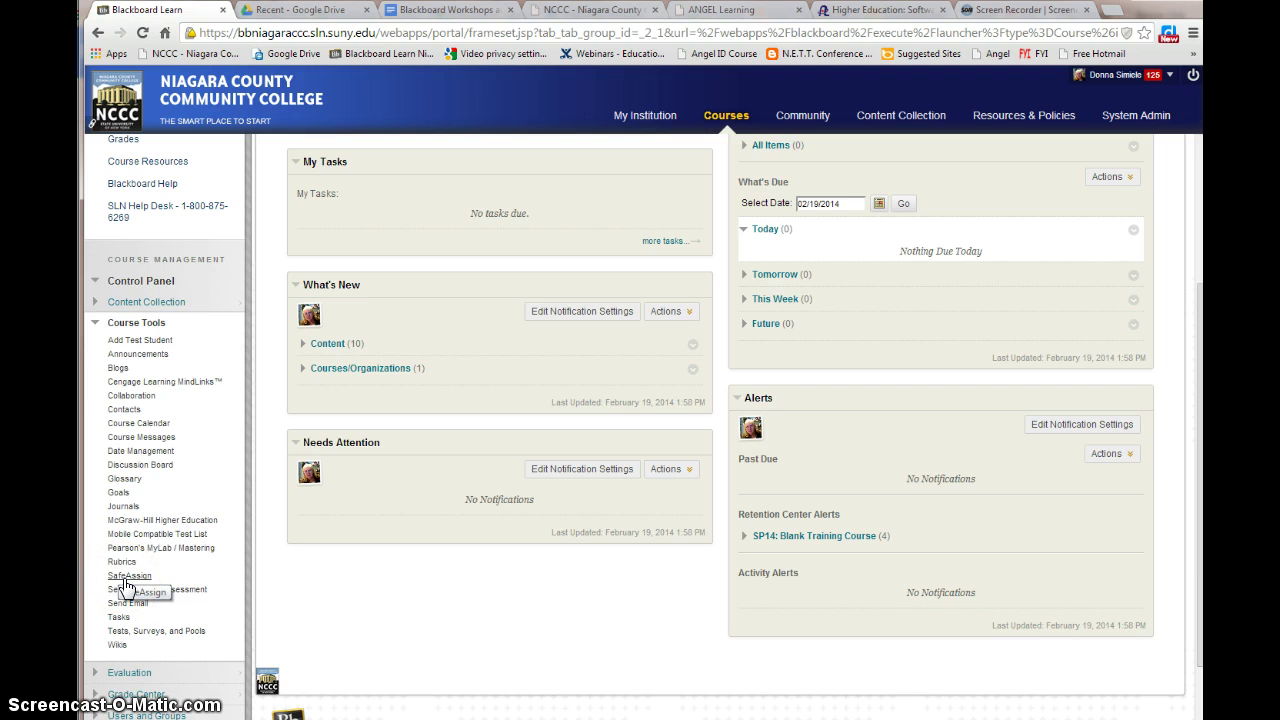
left_click(172, 594)
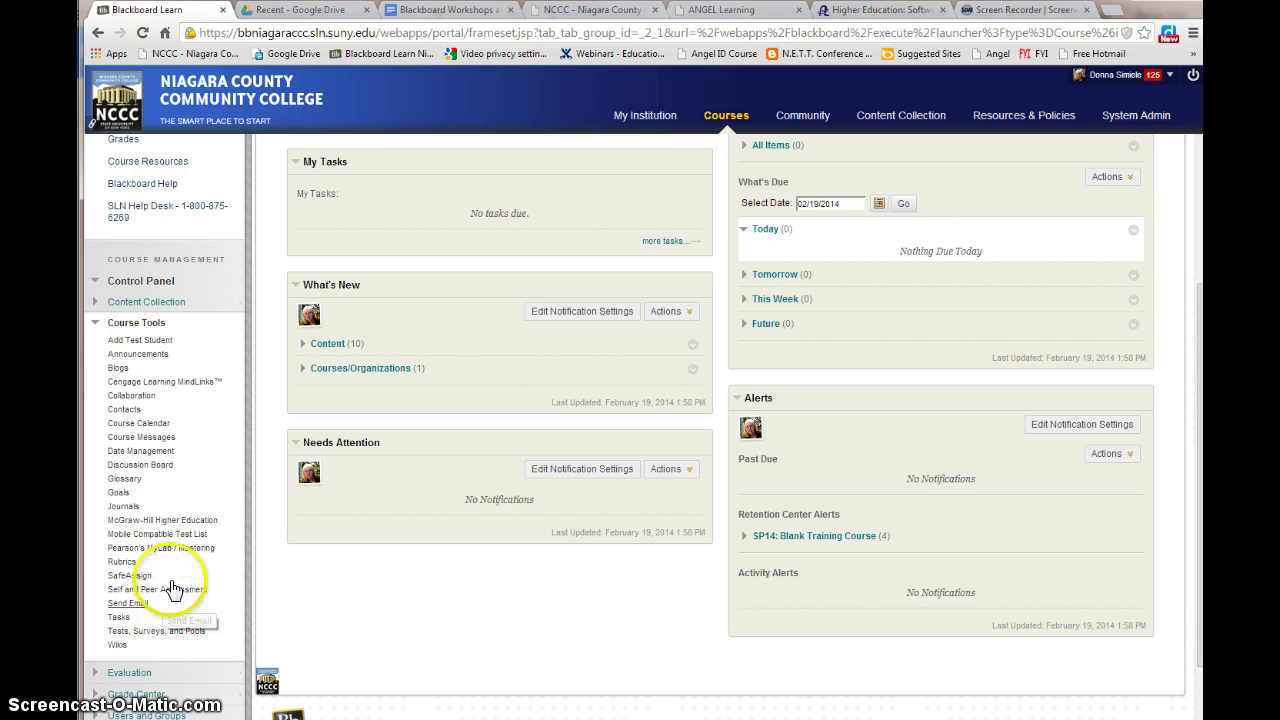
left_click(121, 625)
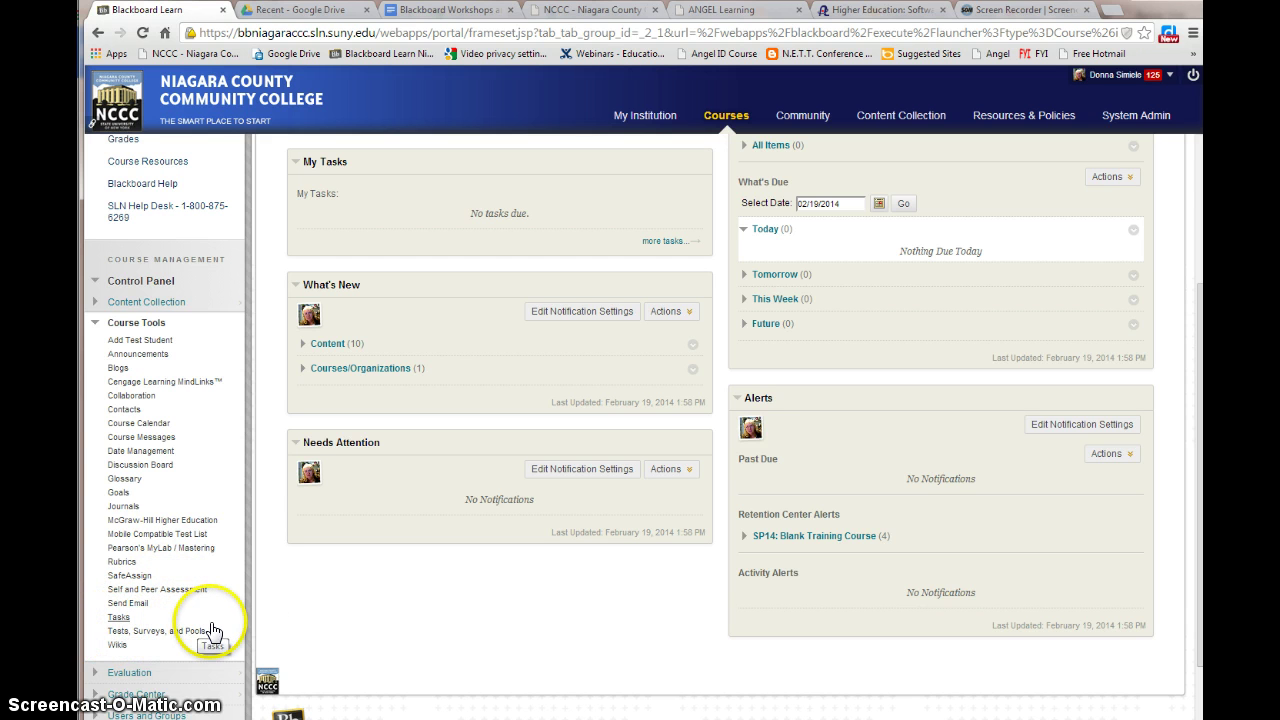
scroll(200, 602, "down", 1)
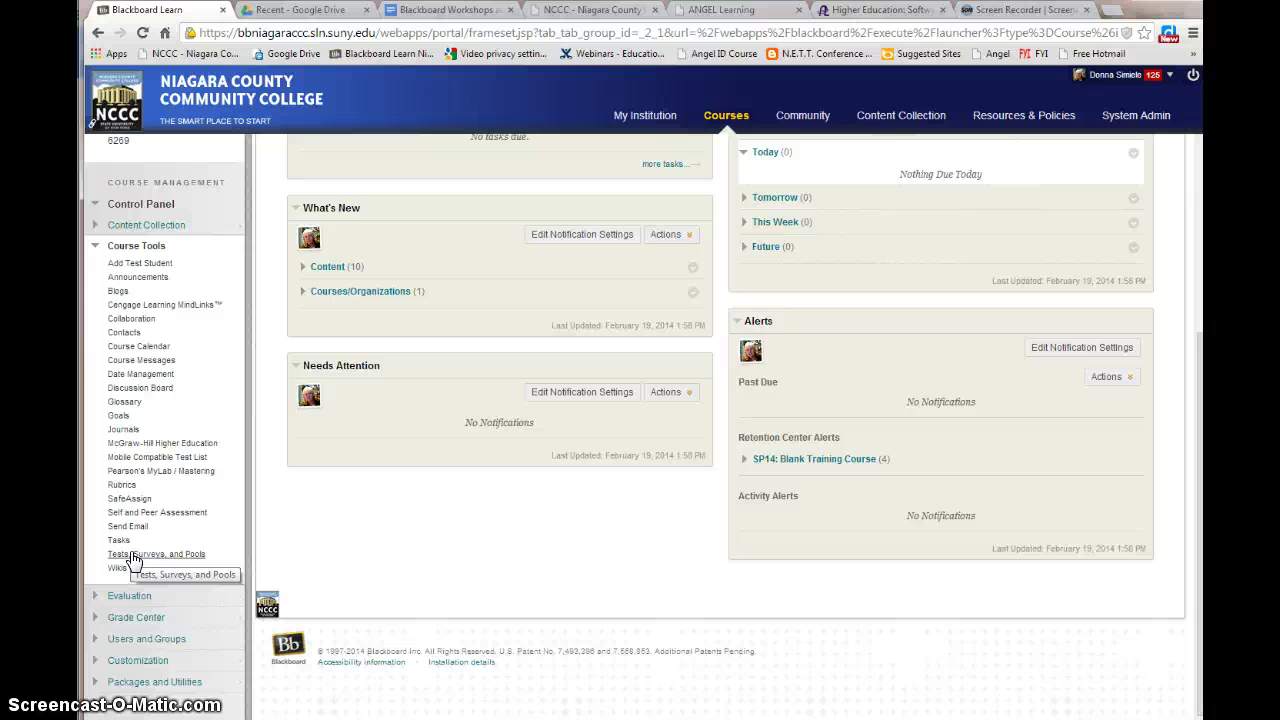
left_click(96, 246)
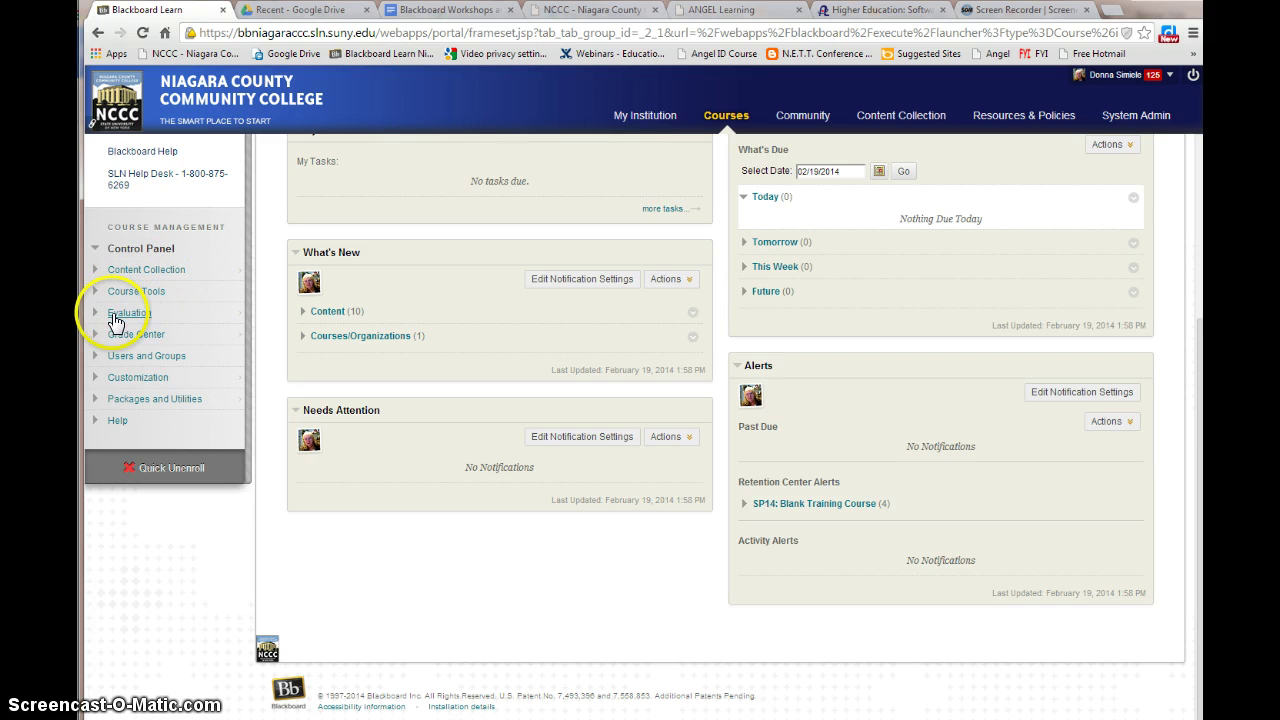
Step: Open the Performance Dashboard from the Evaluation section and view the student activity table
left_click(93, 316)
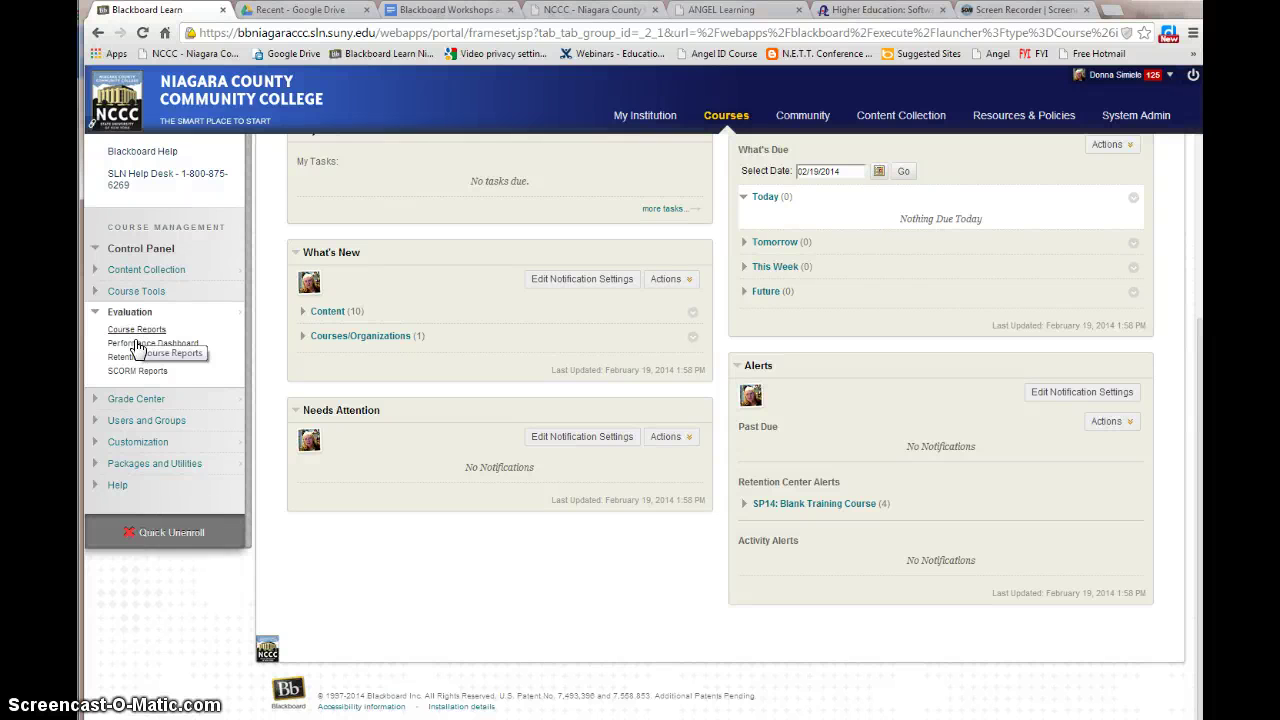
left_click(137, 345)
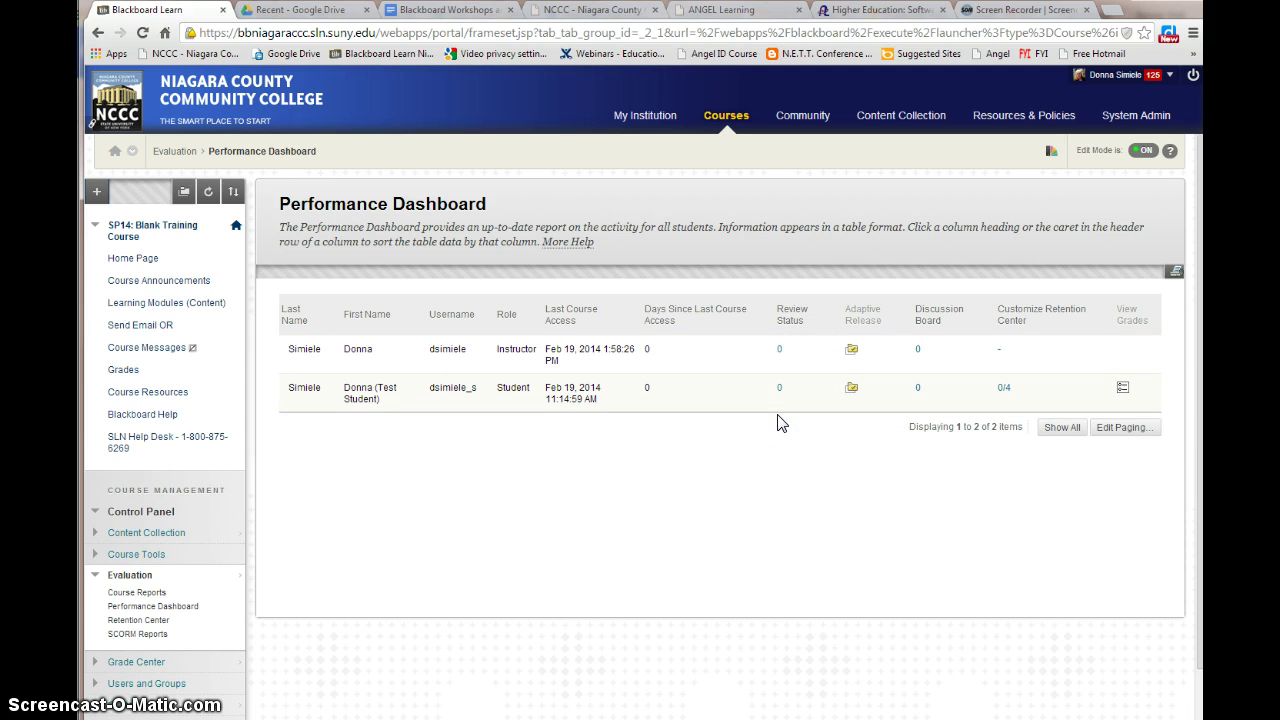
scroll(781, 423, "down", 1)
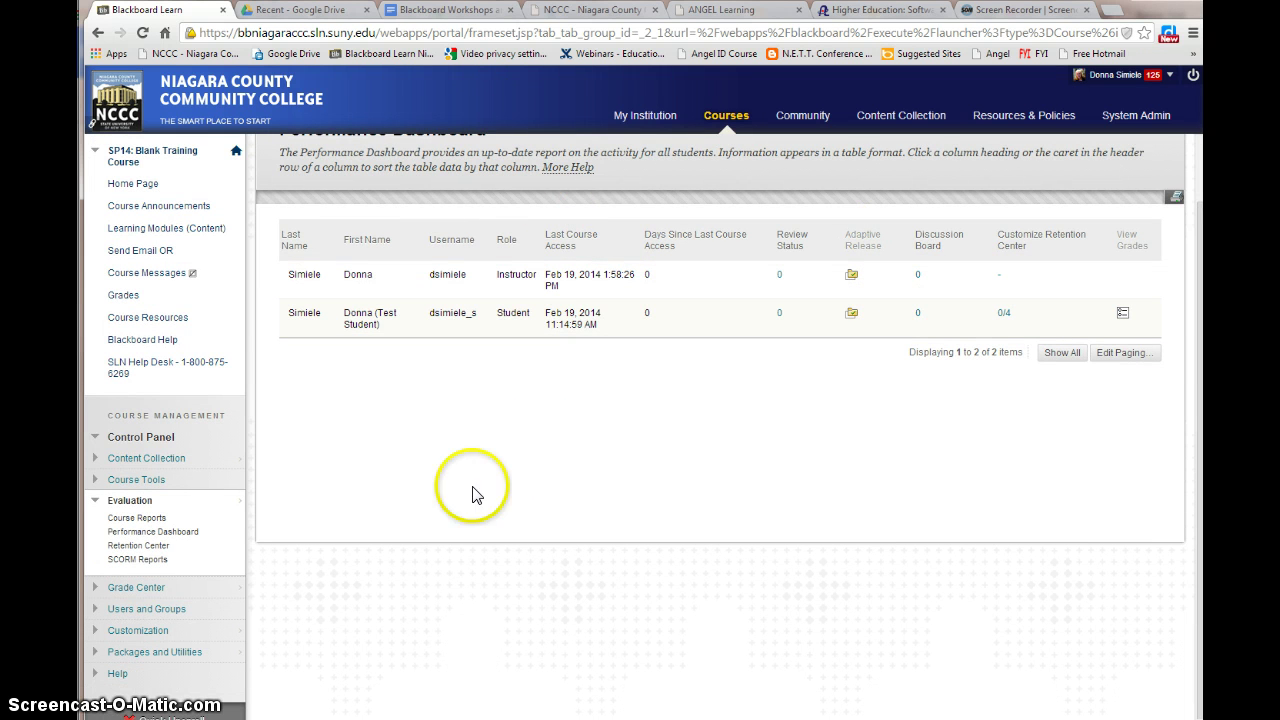
Step: Open the Retention Center and review the at-risk students and course activity sections
left_click(129, 547)
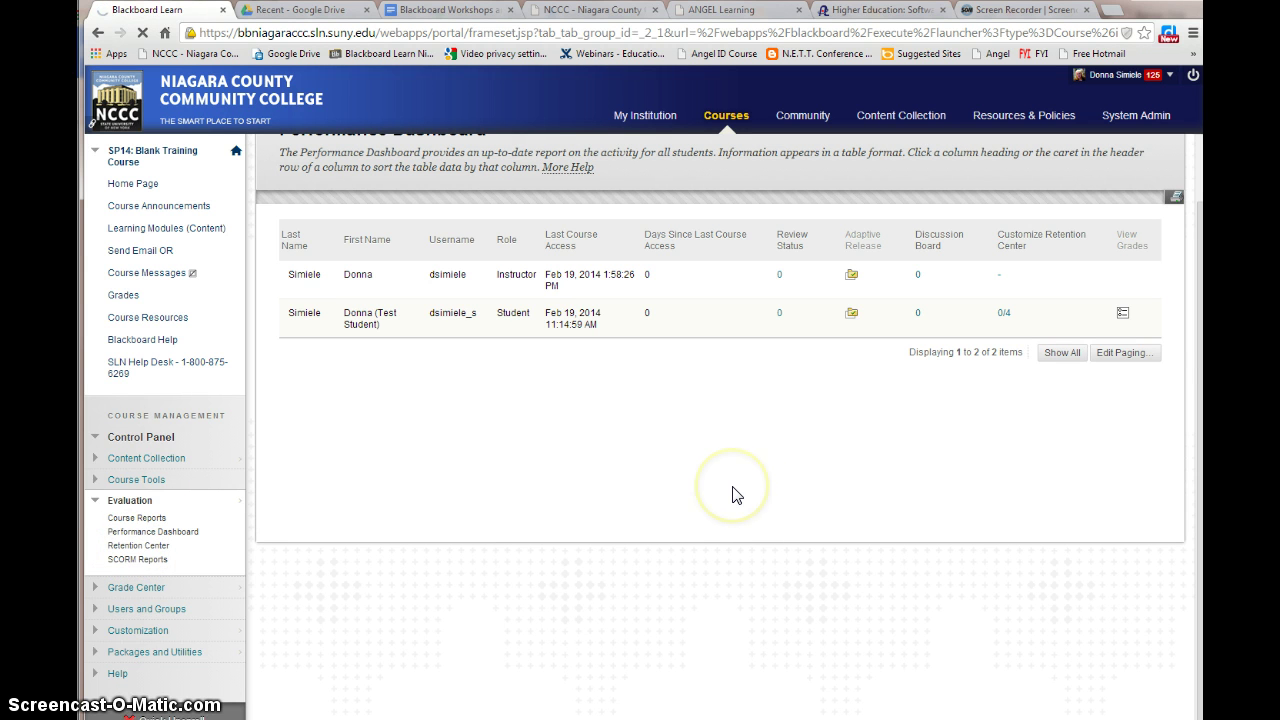
left_click(143, 551)
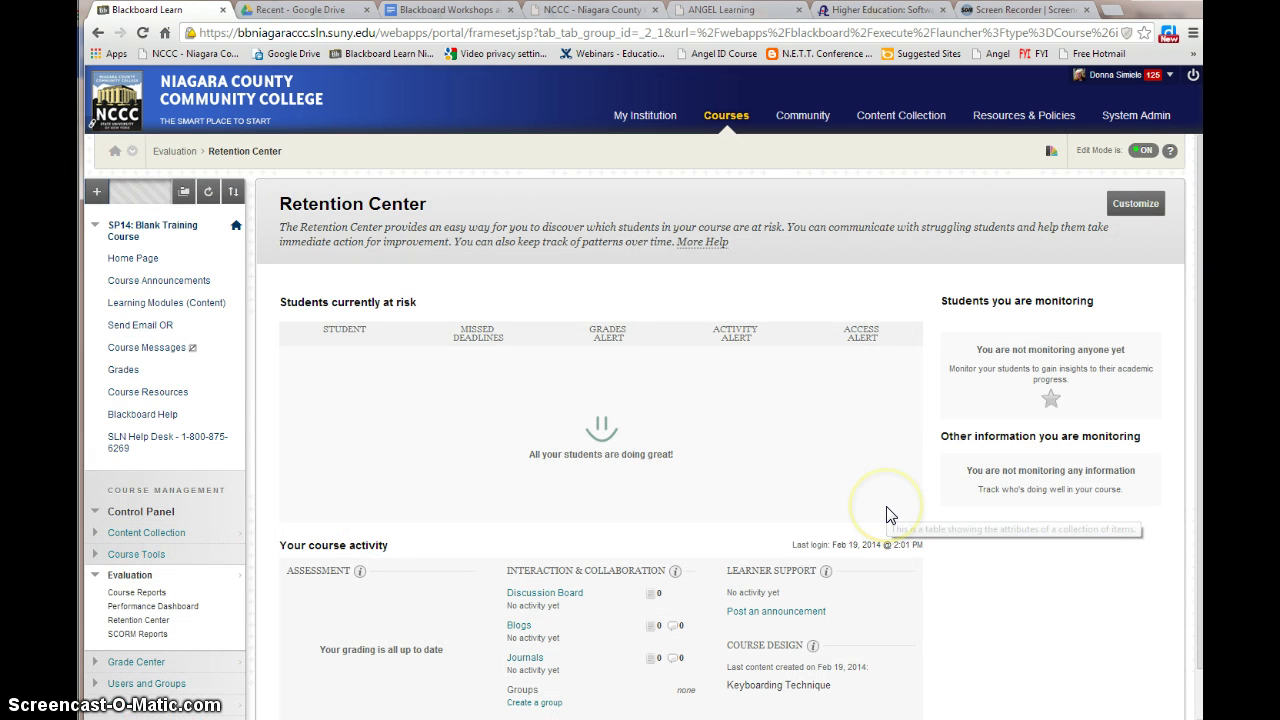
scroll(886, 506, "down", 1)
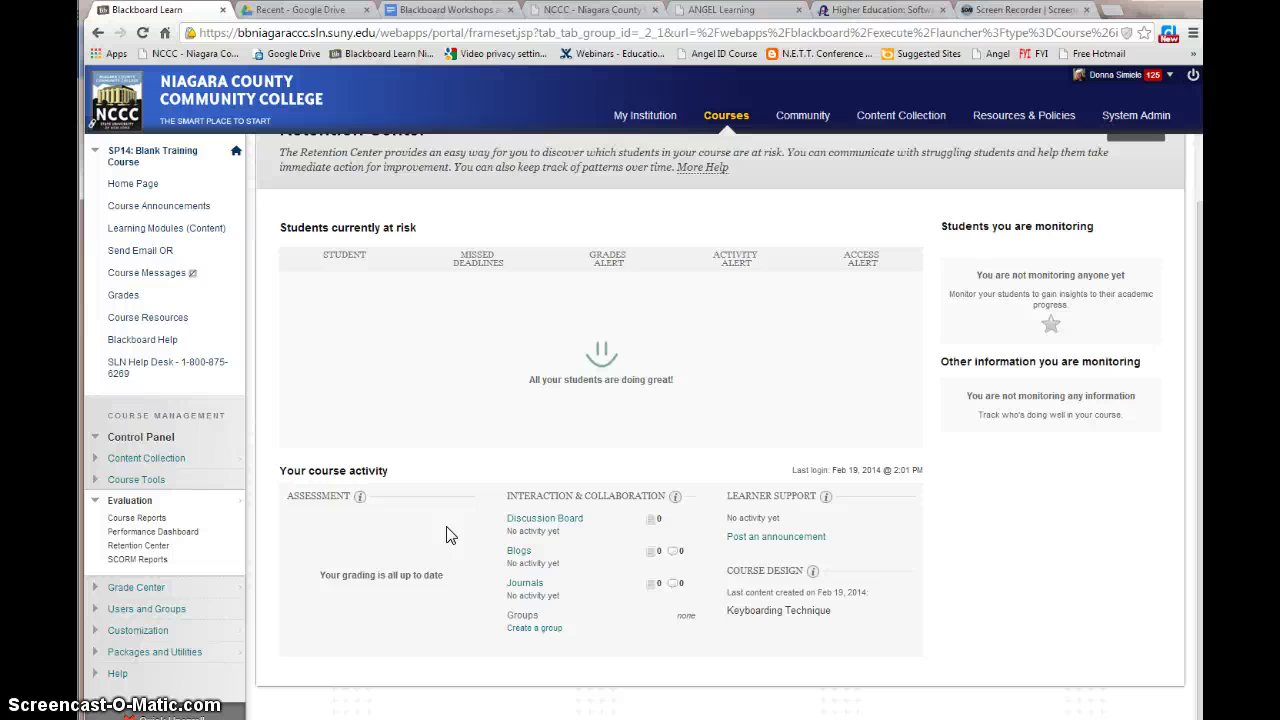
Step: View the SCORM Reports page and collapse the Evaluation section
left_click(145, 563)
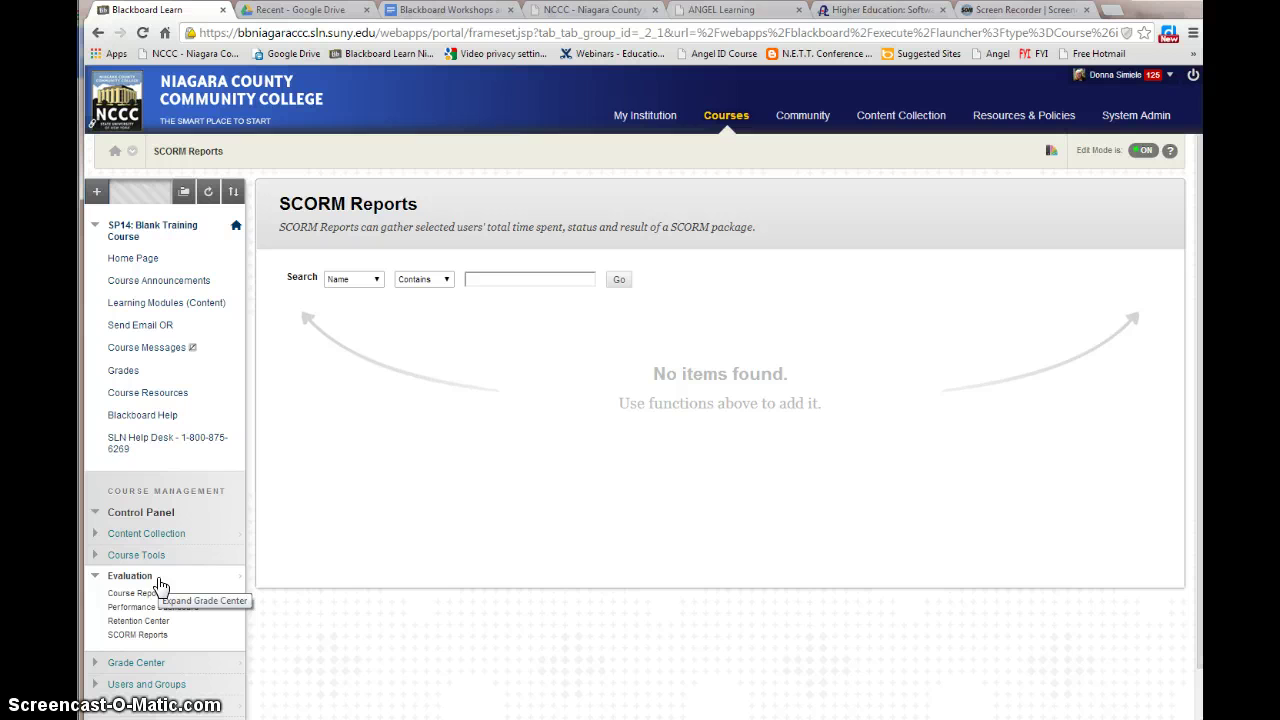
scroll(185, 592, "down", 1)
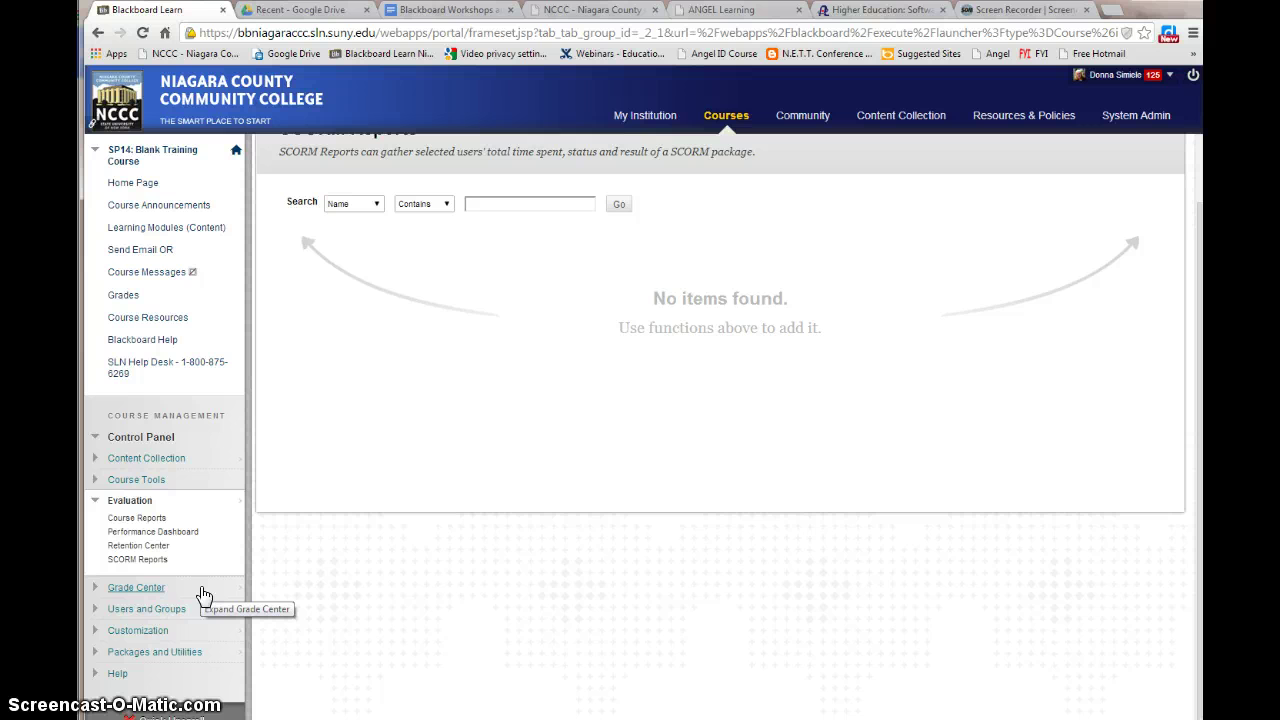
left_click(97, 509)
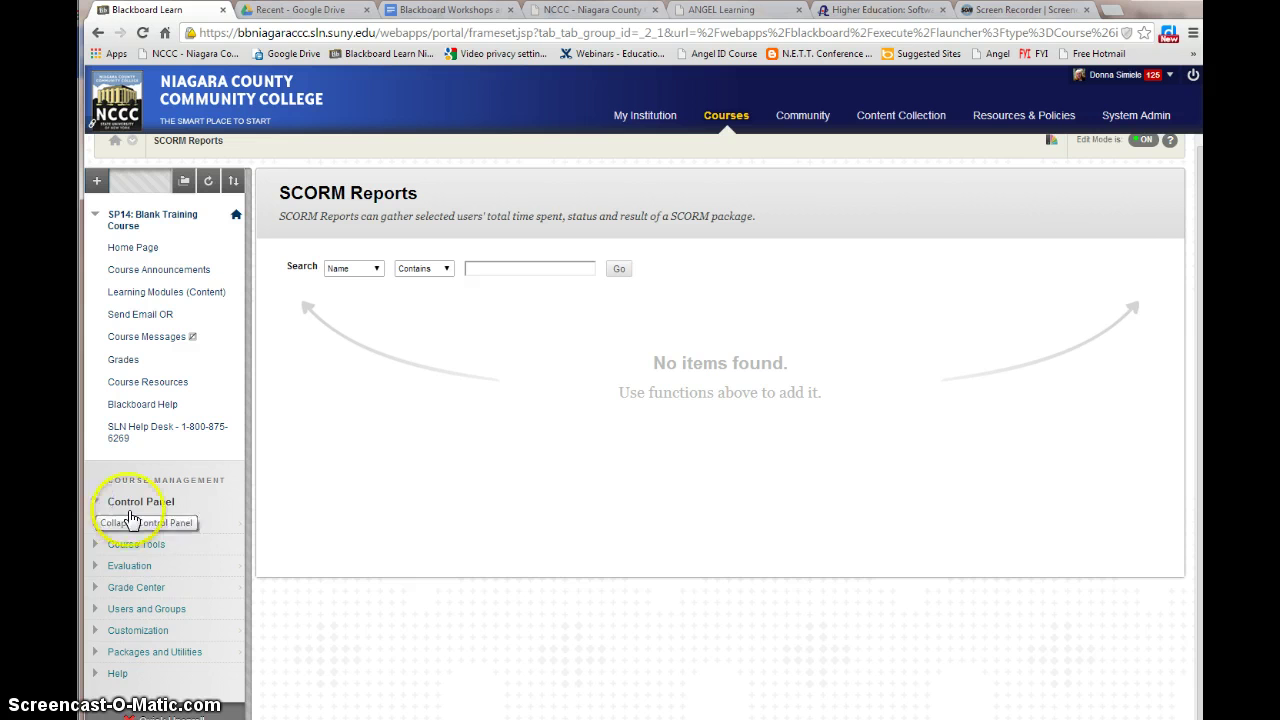
Step: Open the Full Grade Center from the Grade Center section and view its grade columns
left_click(100, 592)
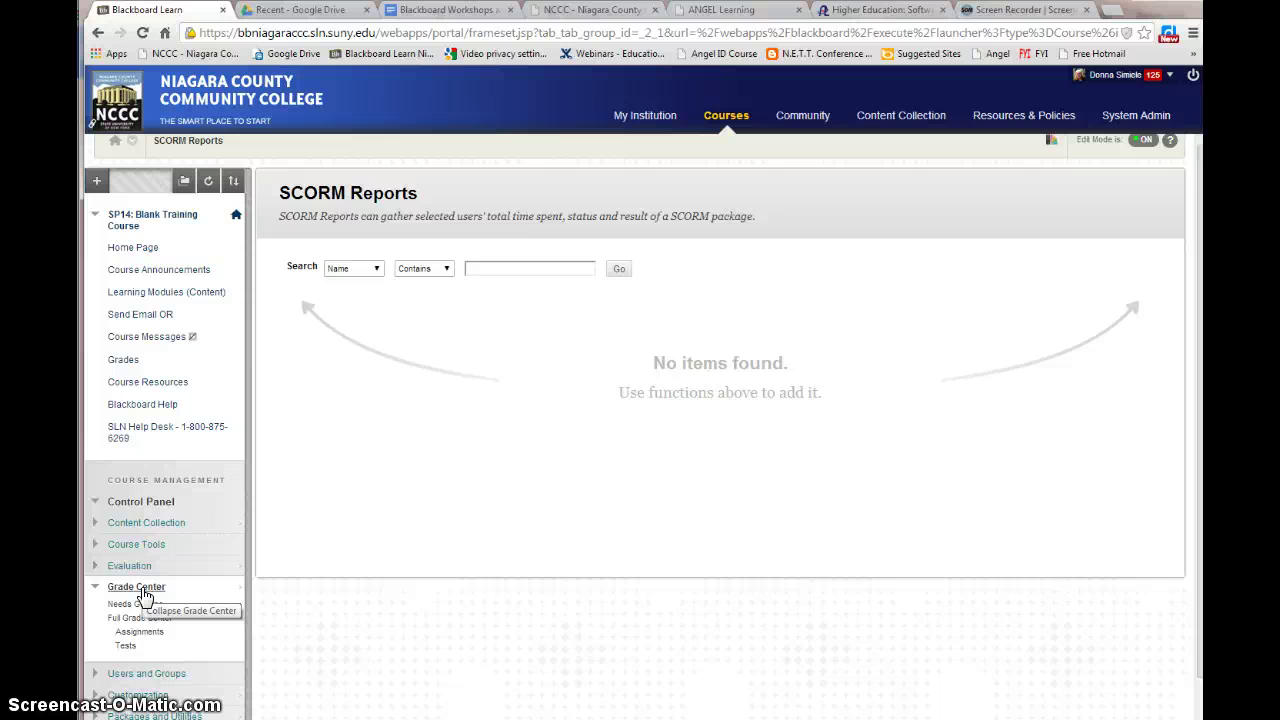
left_click(139, 615)
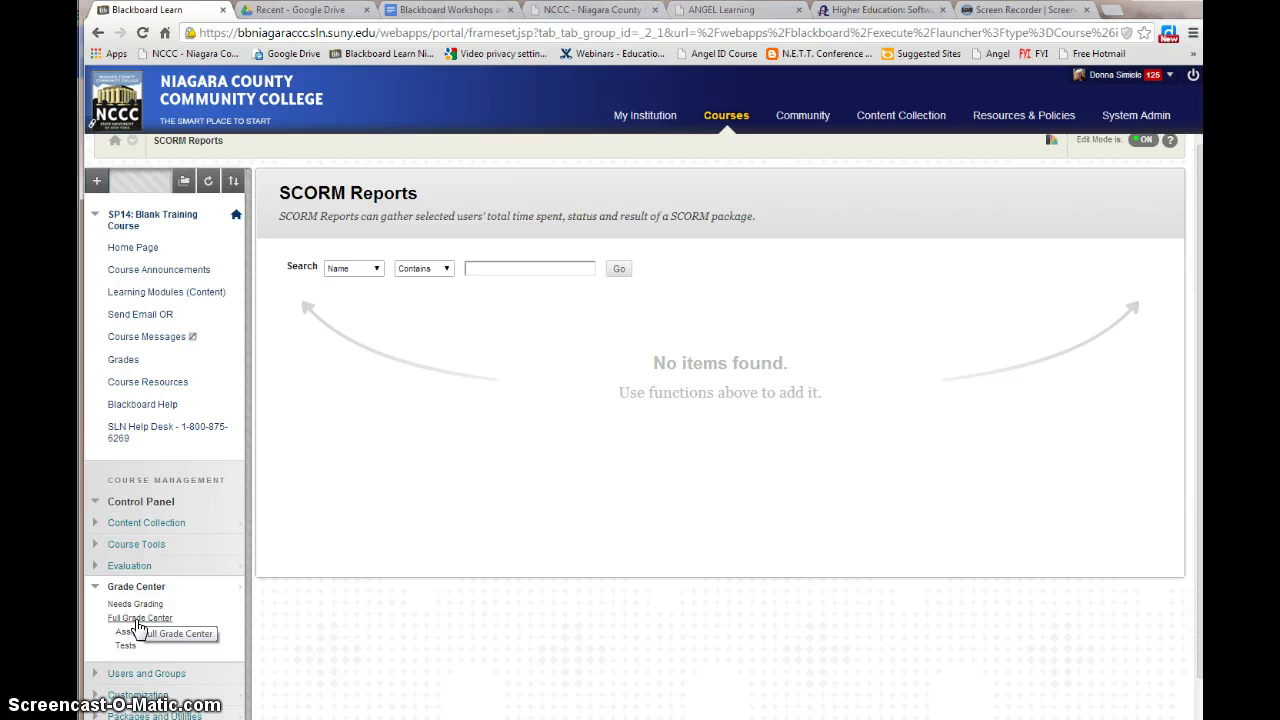
left_click(138, 621)
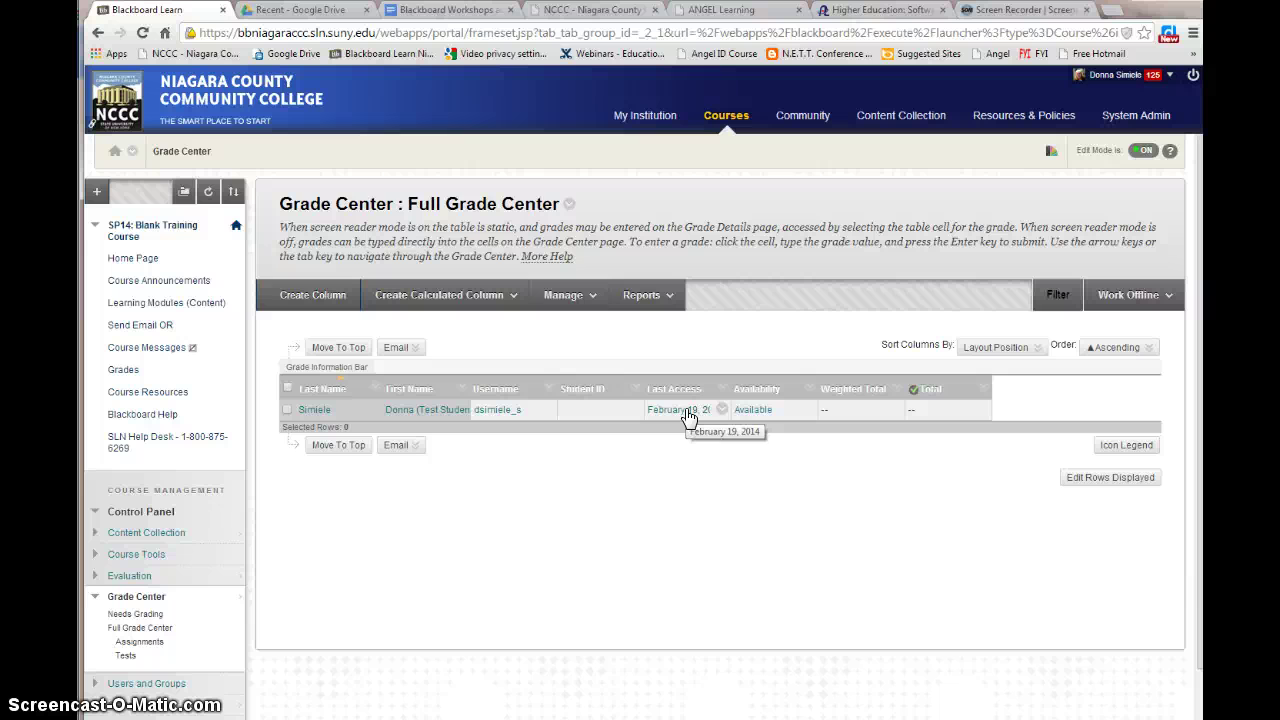
scroll(470, 507, "down", 1)
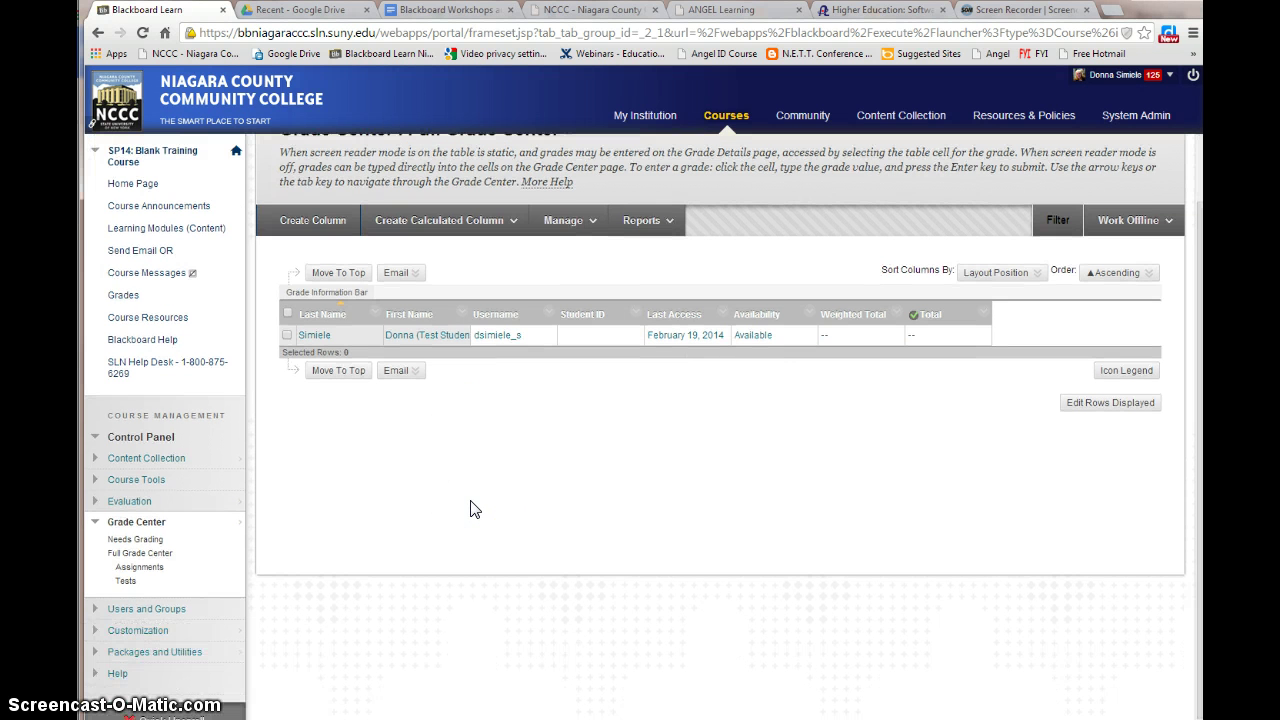
left_click(95, 522)
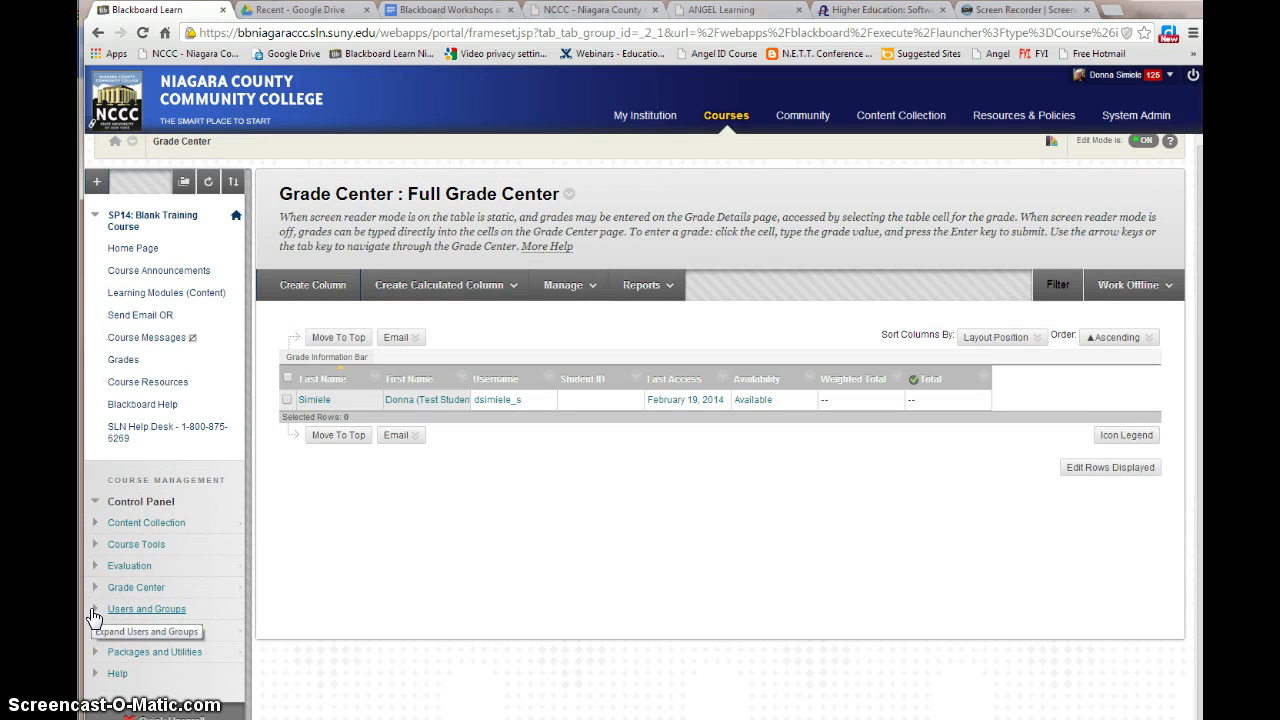
Step: View the course's Users list and its Groups page from the Users and Groups section
left_click(94, 611)
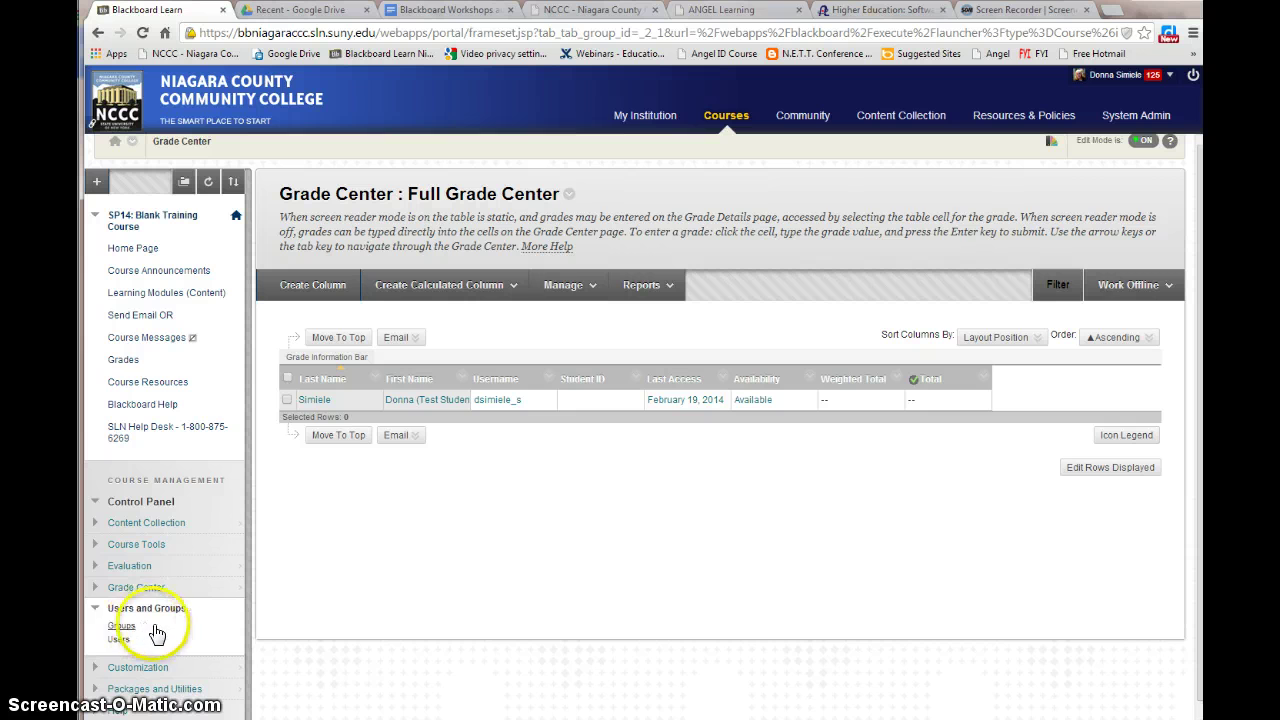
left_click(118, 639)
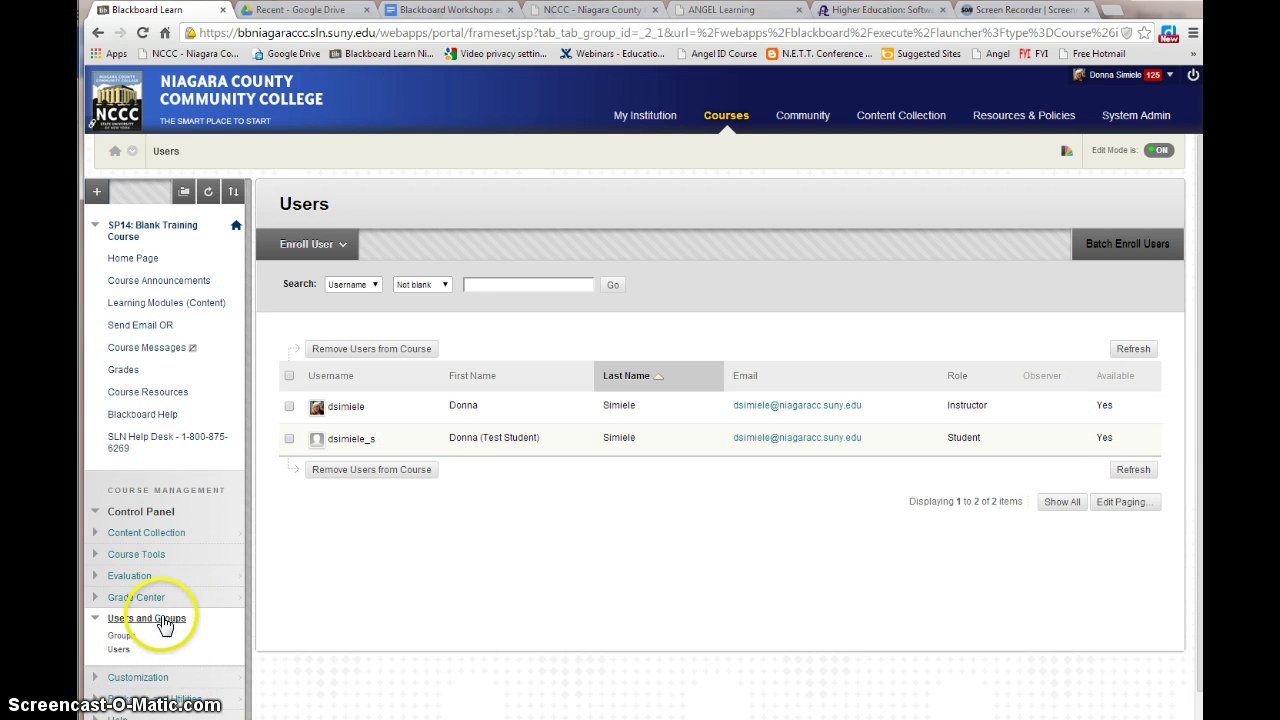
left_click(119, 636)
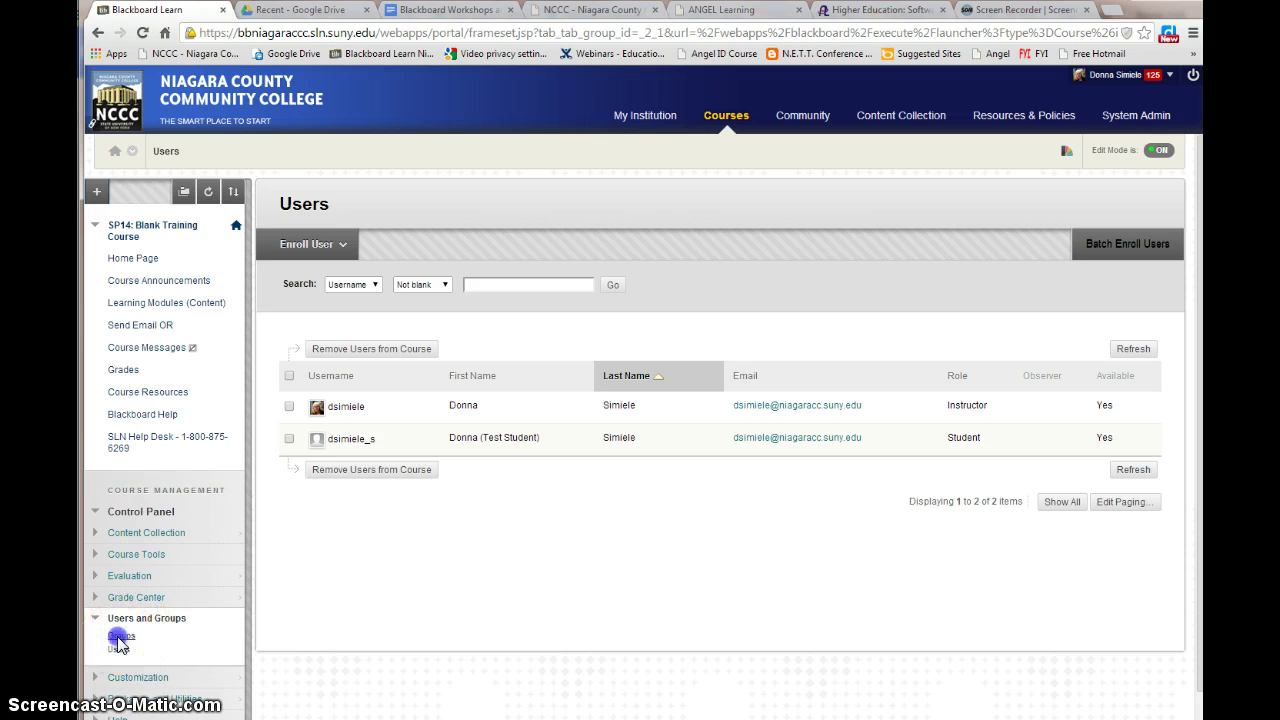
left_click(403, 563)
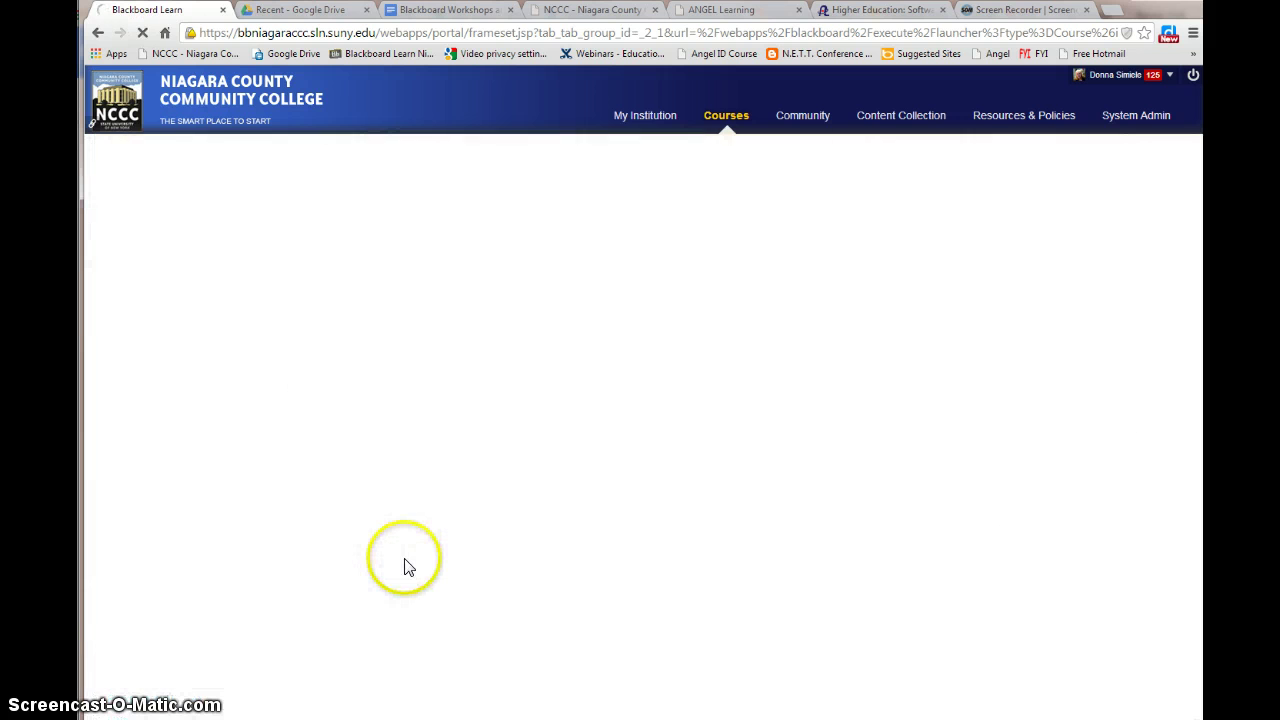
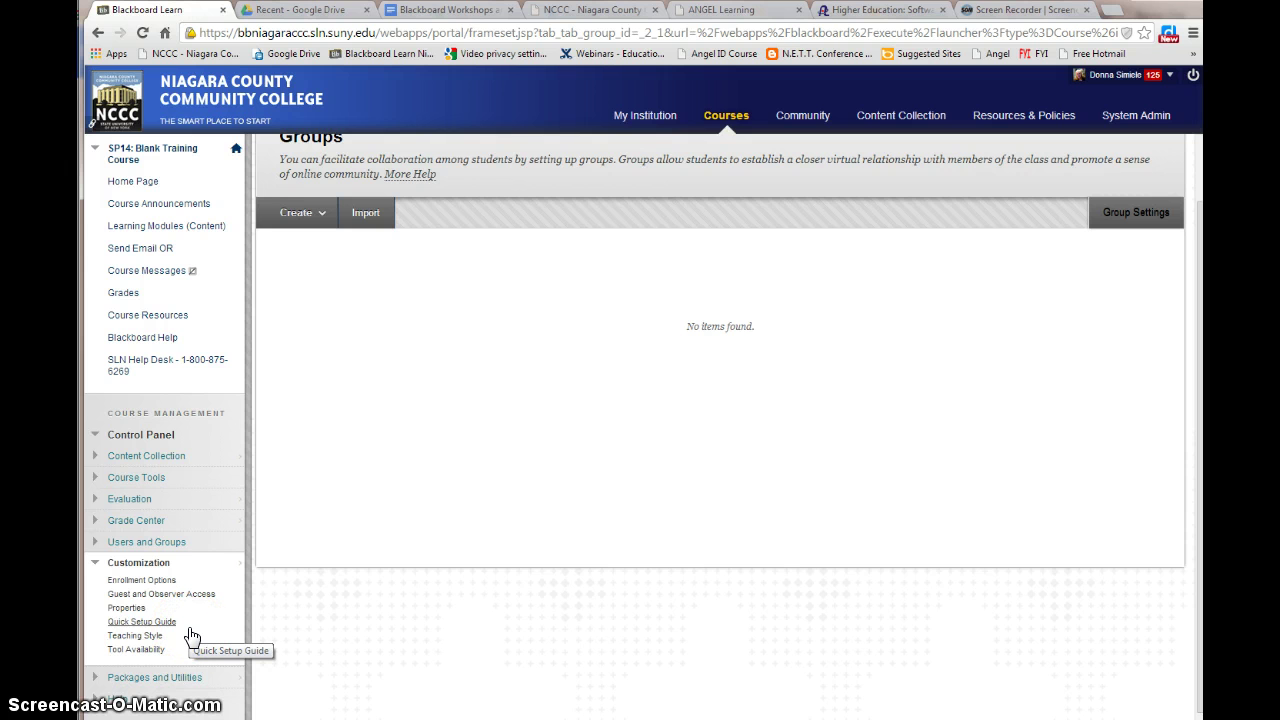
Step: Open the Teaching Style page from the Customization section and review its course structure and entry point settings
left_click(185, 613)
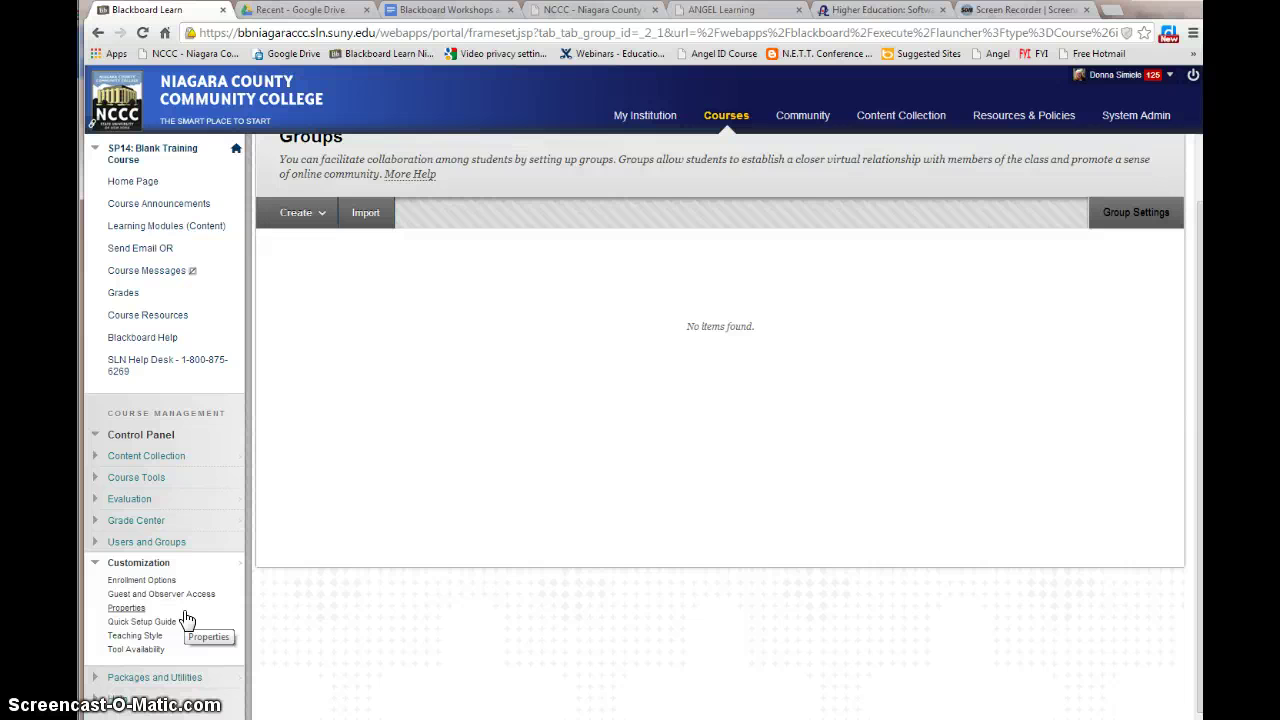
left_click(185, 618)
left_click(130, 637)
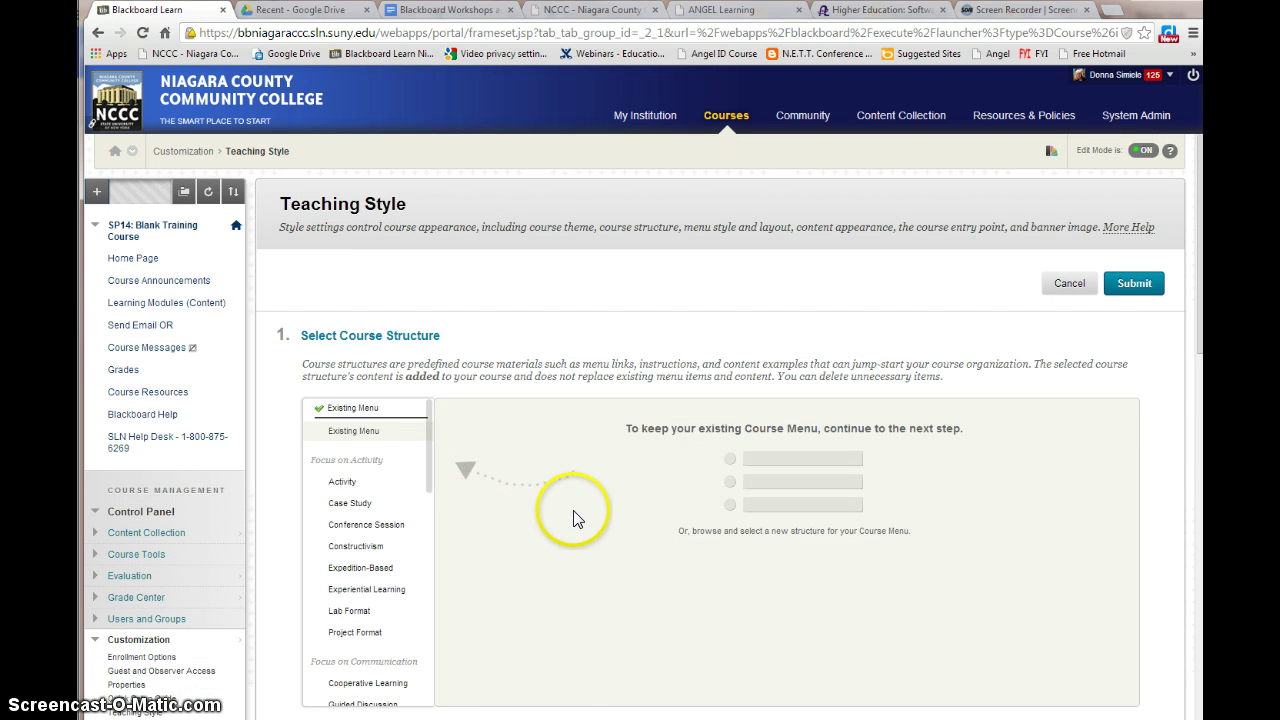
scroll(573, 520, "down", 3)
scroll(573, 520, "down", 5)
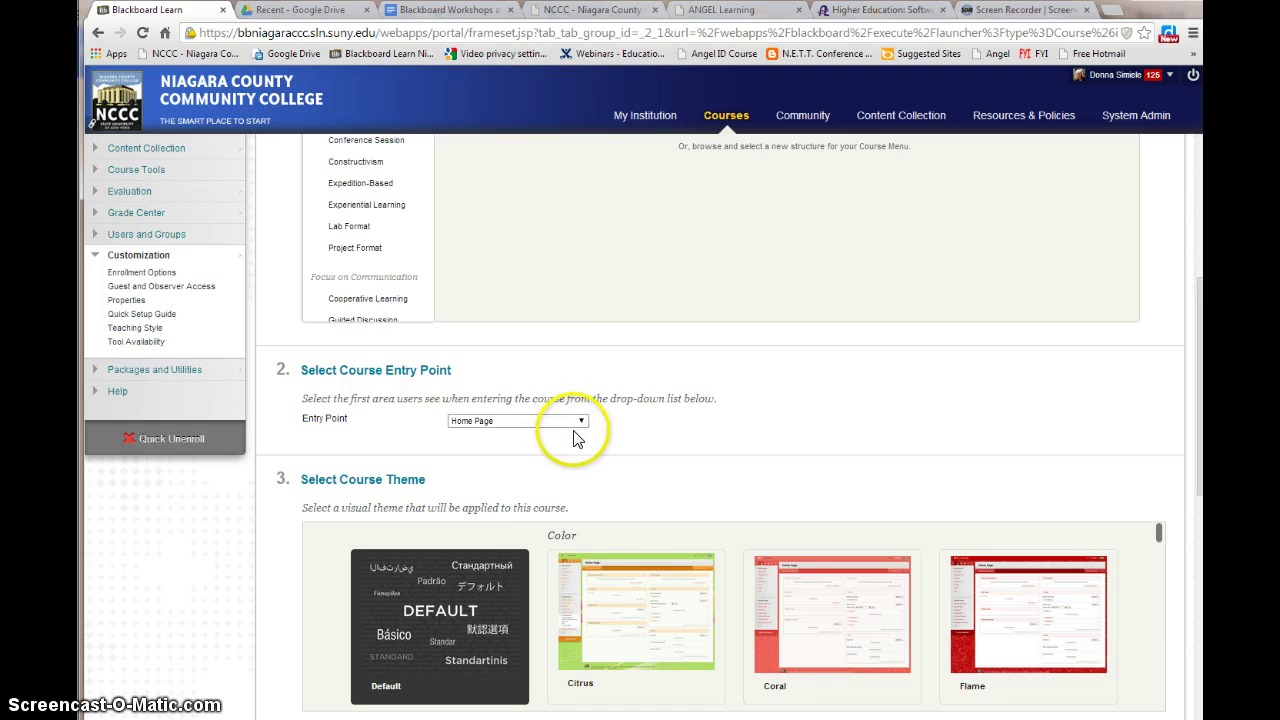
scroll(583, 423, "down", 2)
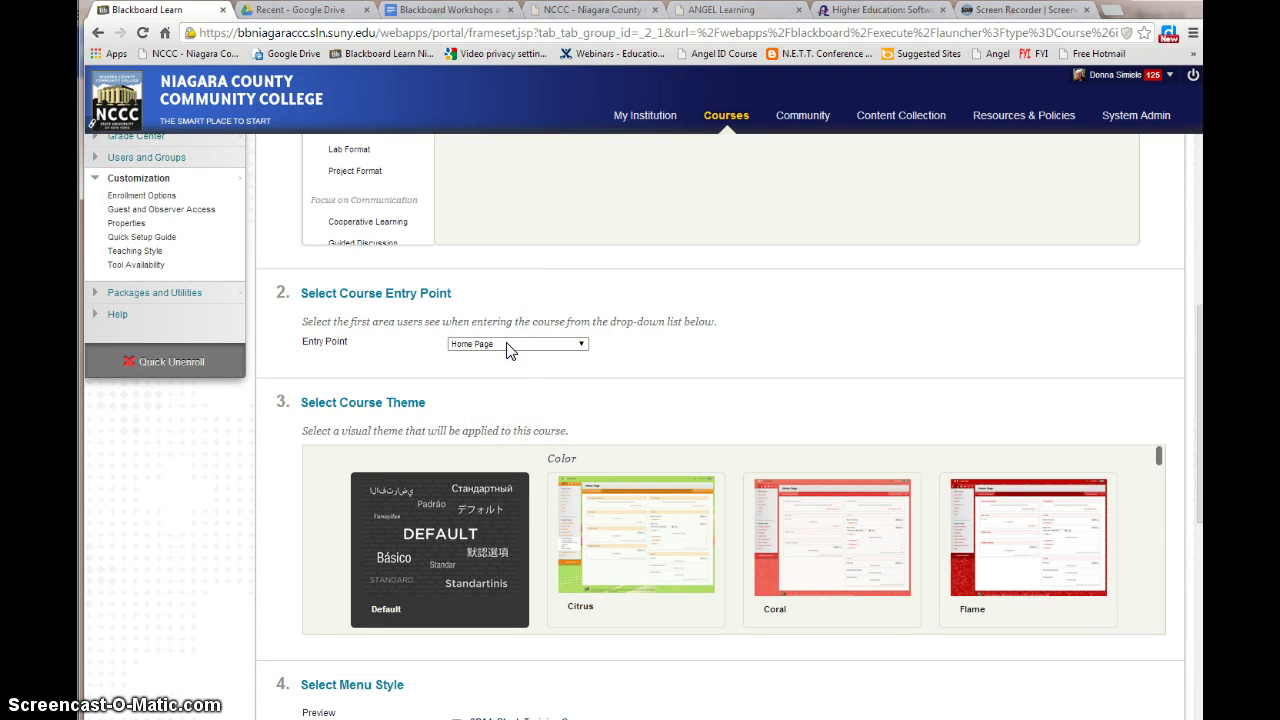
scroll(600, 358, "down", 2)
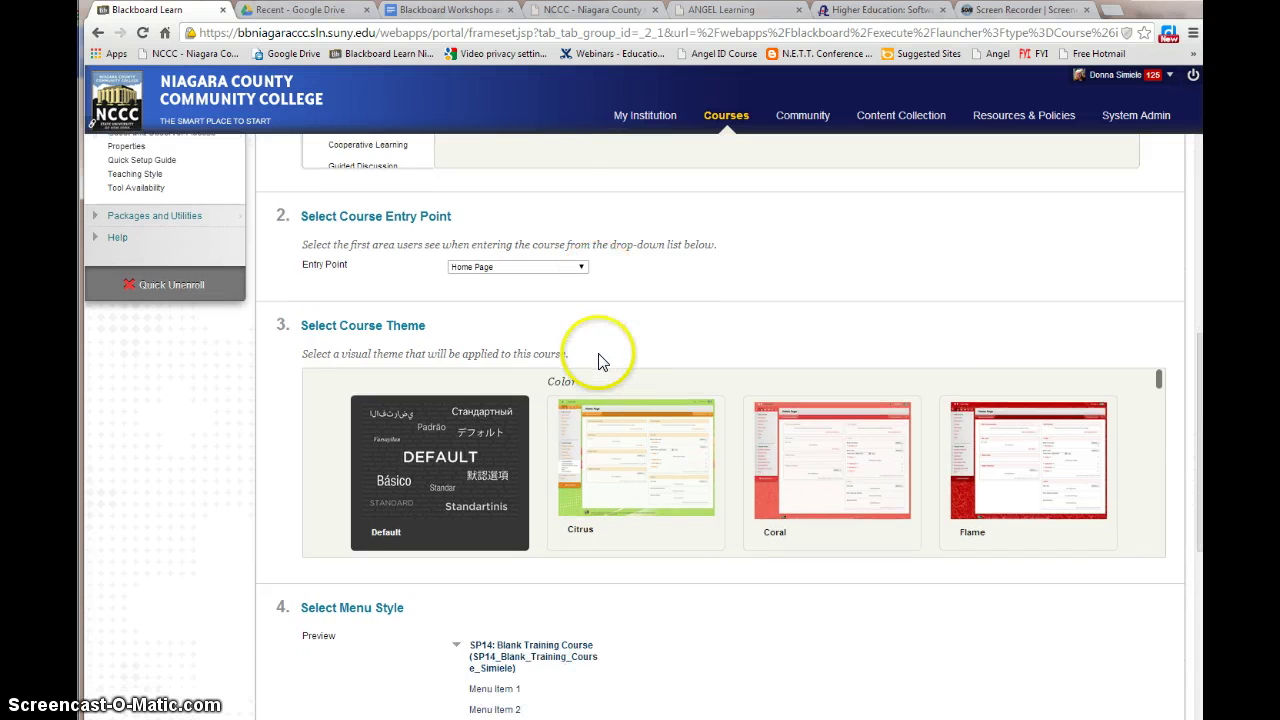
Step: Review the course theme, menu style, default content view and banner settings, and leave the Teaching Style page without submitting
scroll(600, 362, "down", 3)
scroll(891, 586, "down", 2)
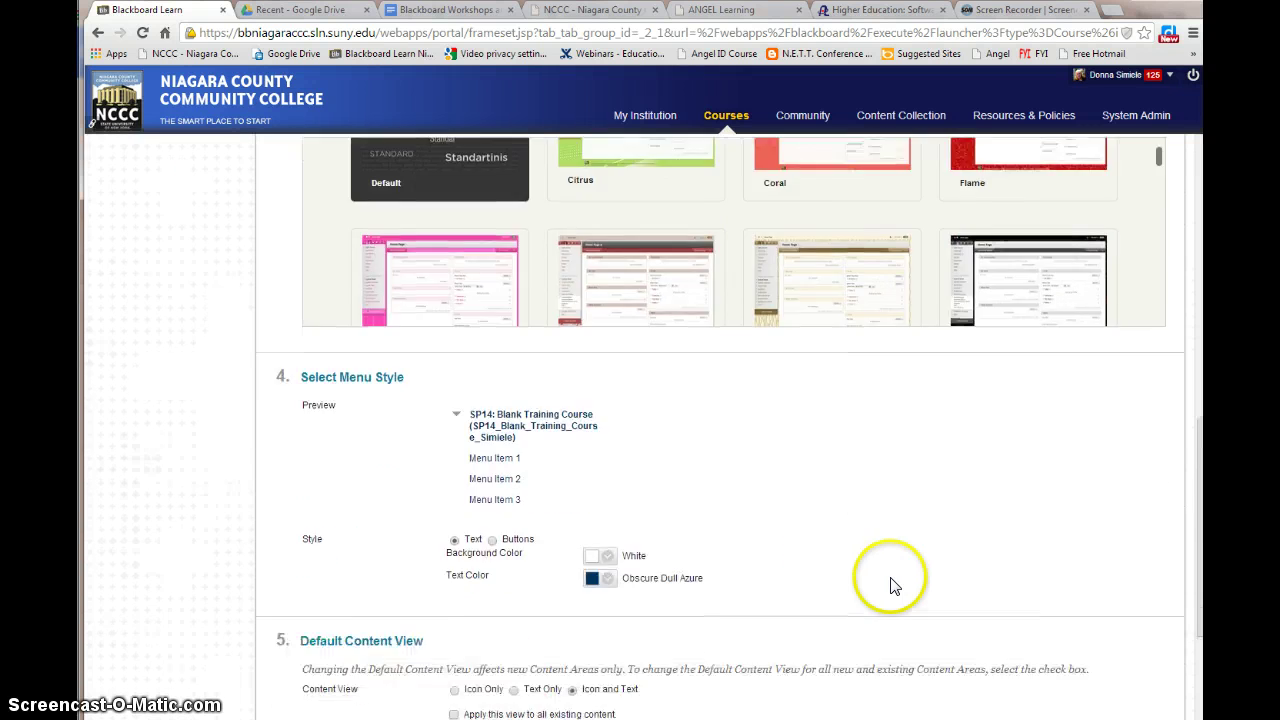
scroll(891, 586, "down", 2)
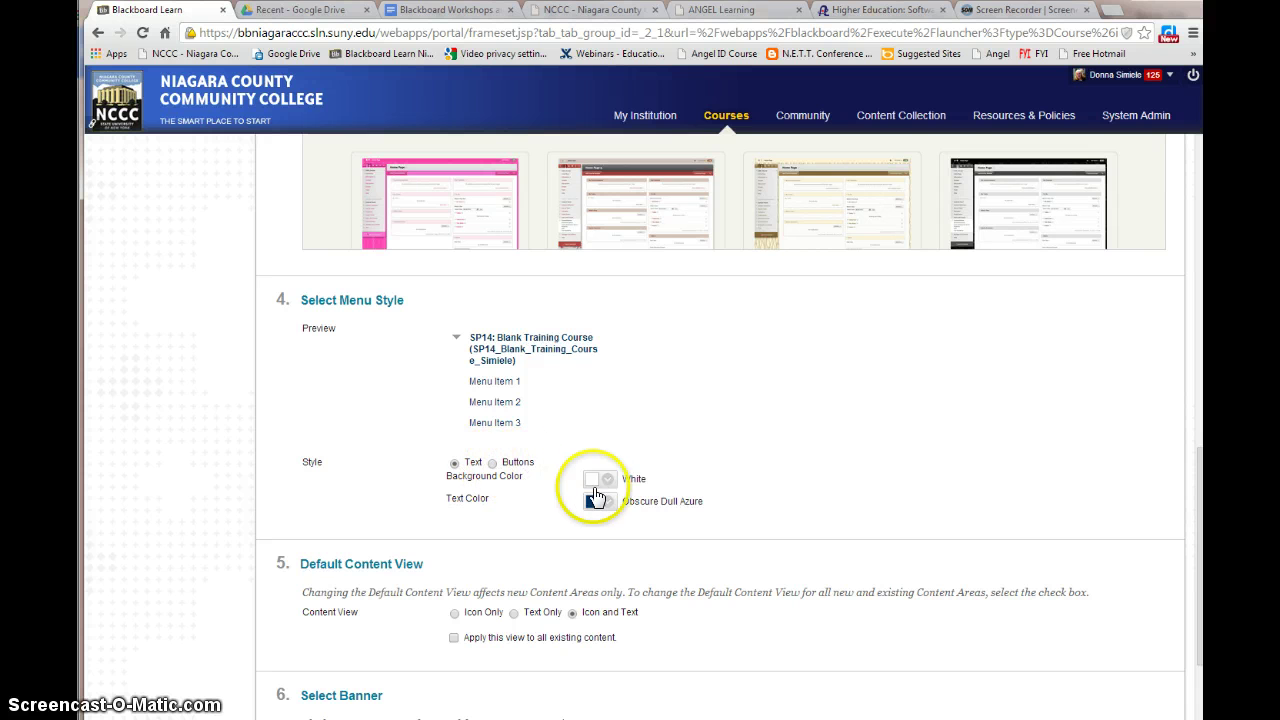
scroll(737, 537, "down", 2)
scroll(866, 550, "down", 2)
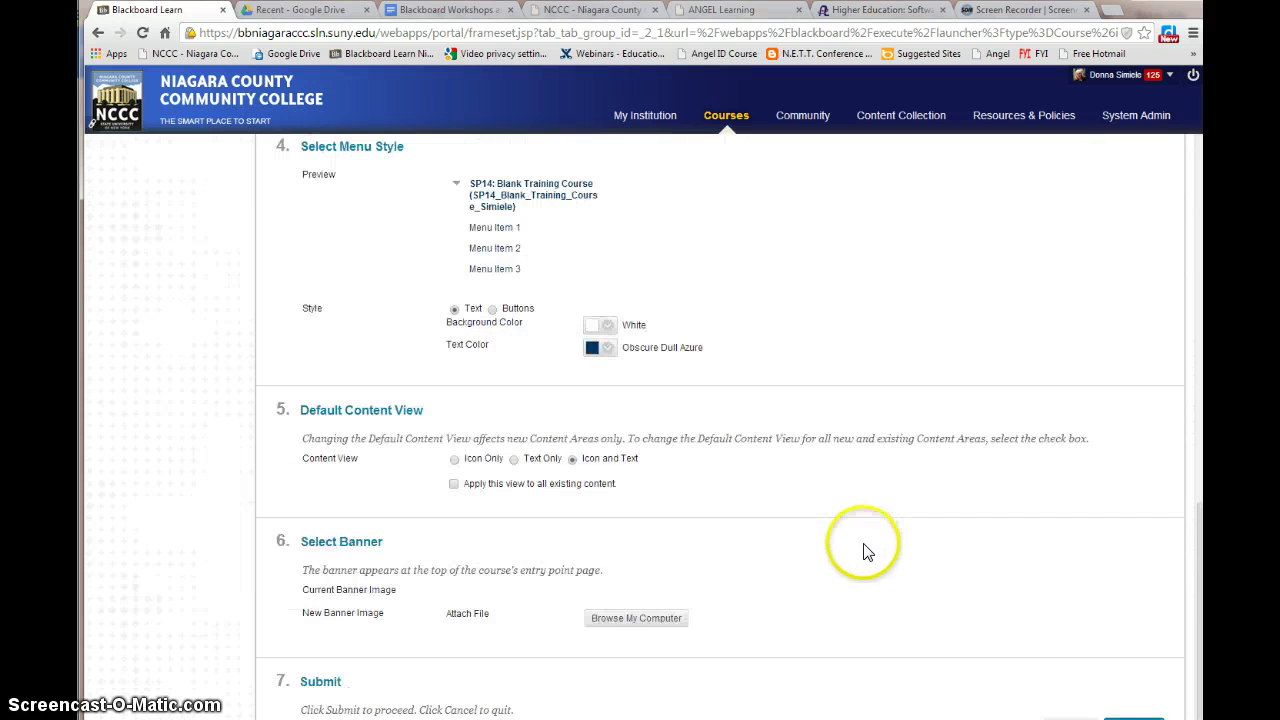
scroll(864, 551, "down", 1)
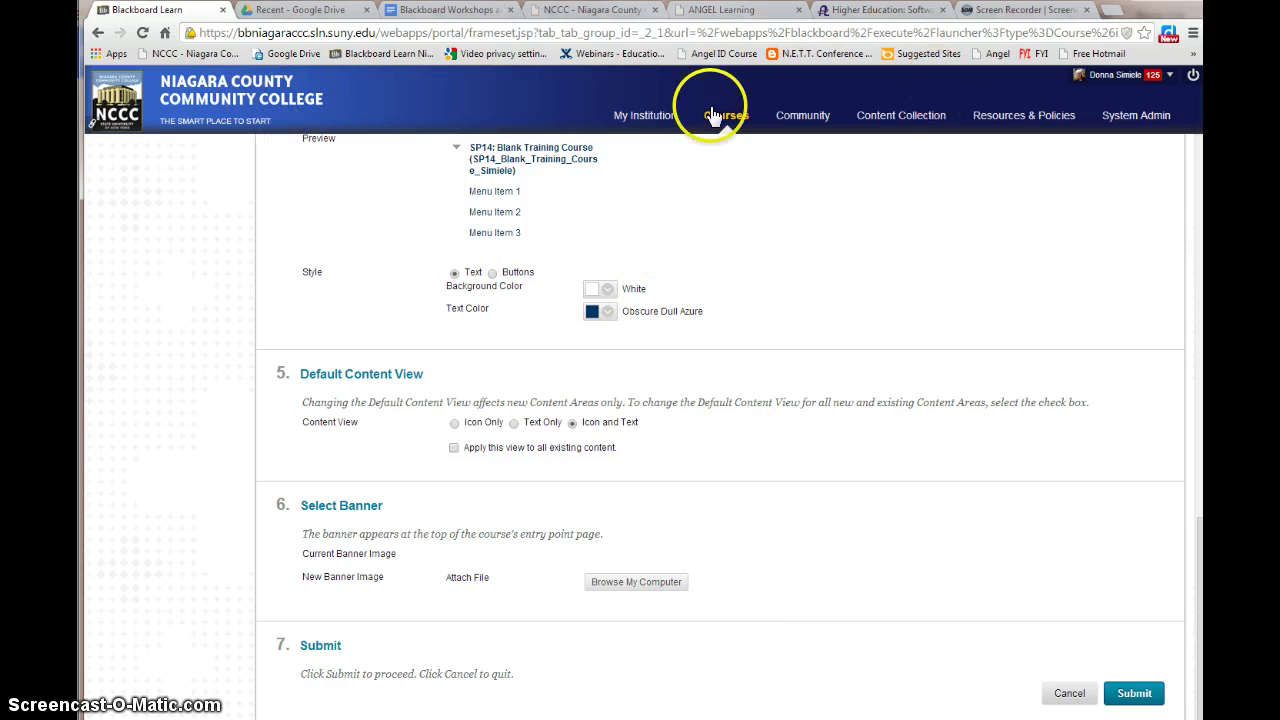
left_click(1066, 693)
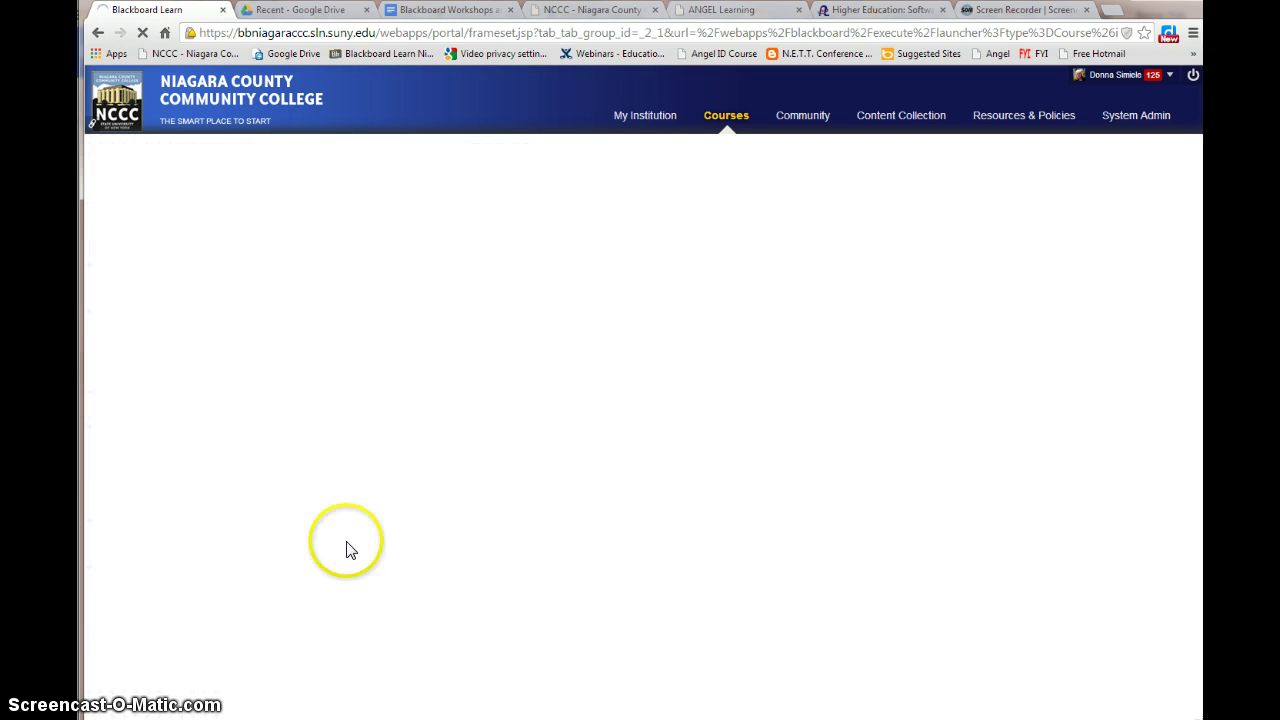
Step: Look over the Customization options for the course and collapse the Customization section
scroll(218, 612, "down", 1)
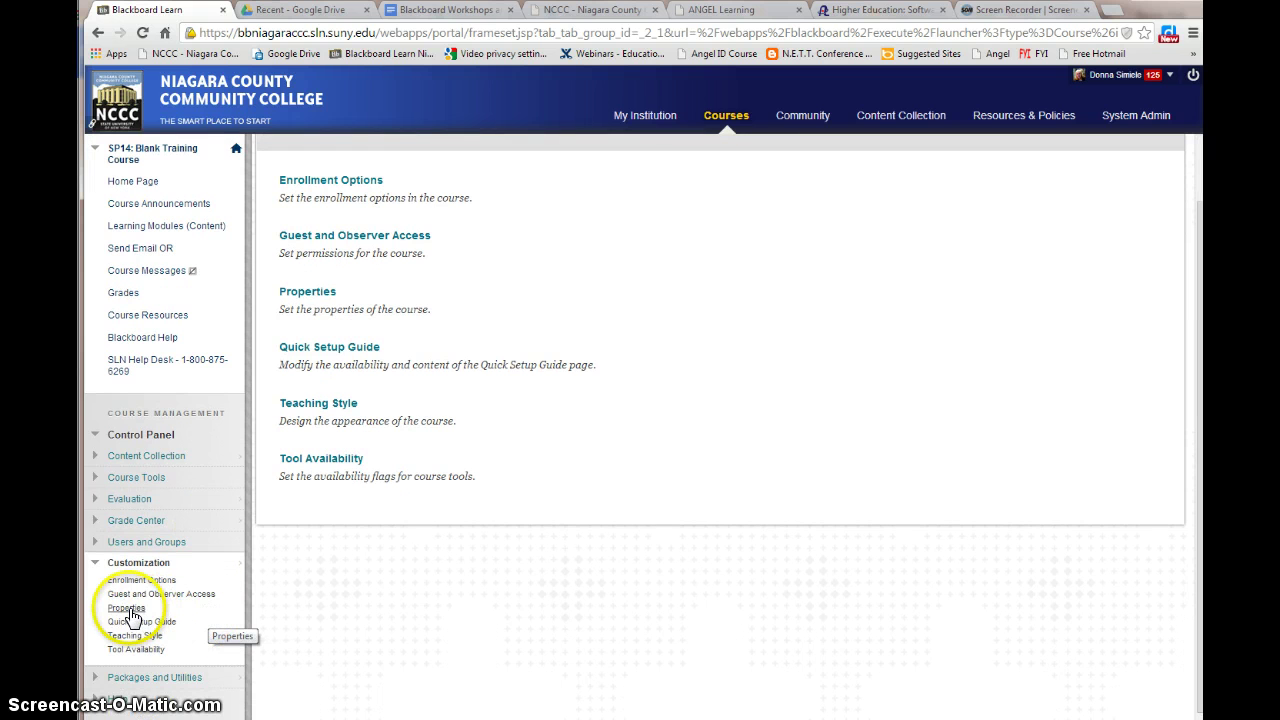
scroll(223, 609, "up", 1)
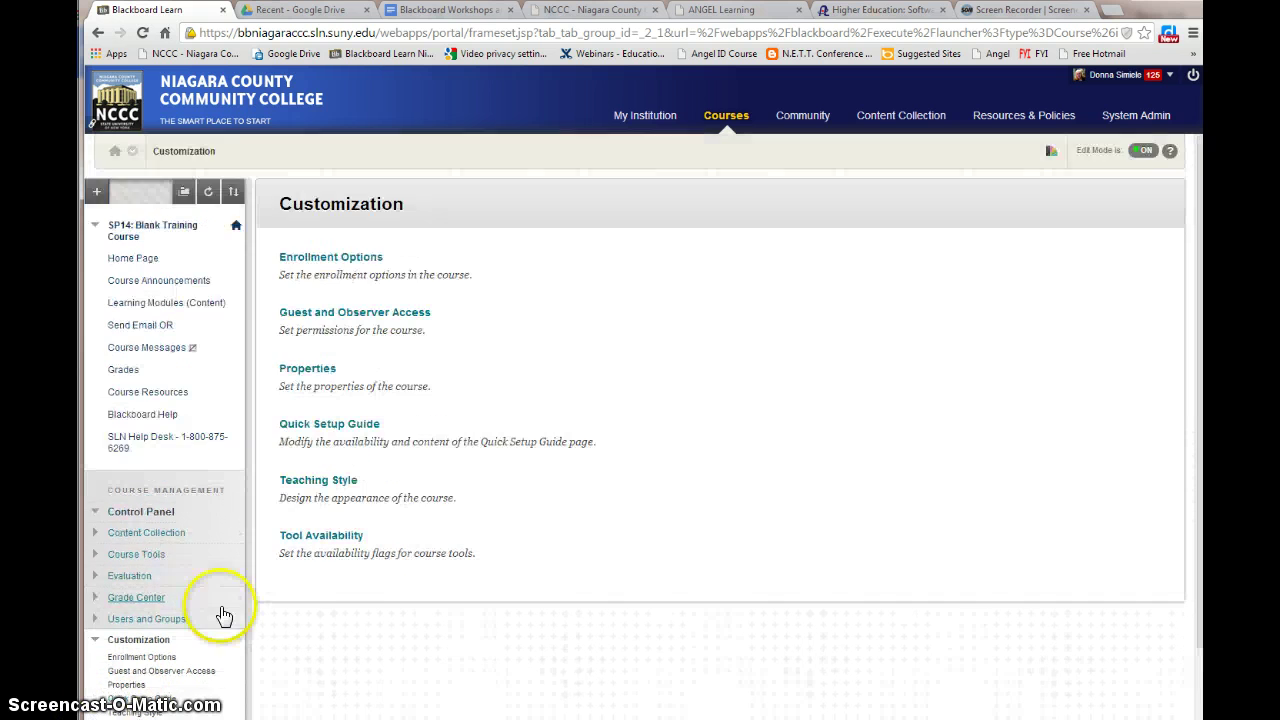
scroll(223, 612, "down", 1)
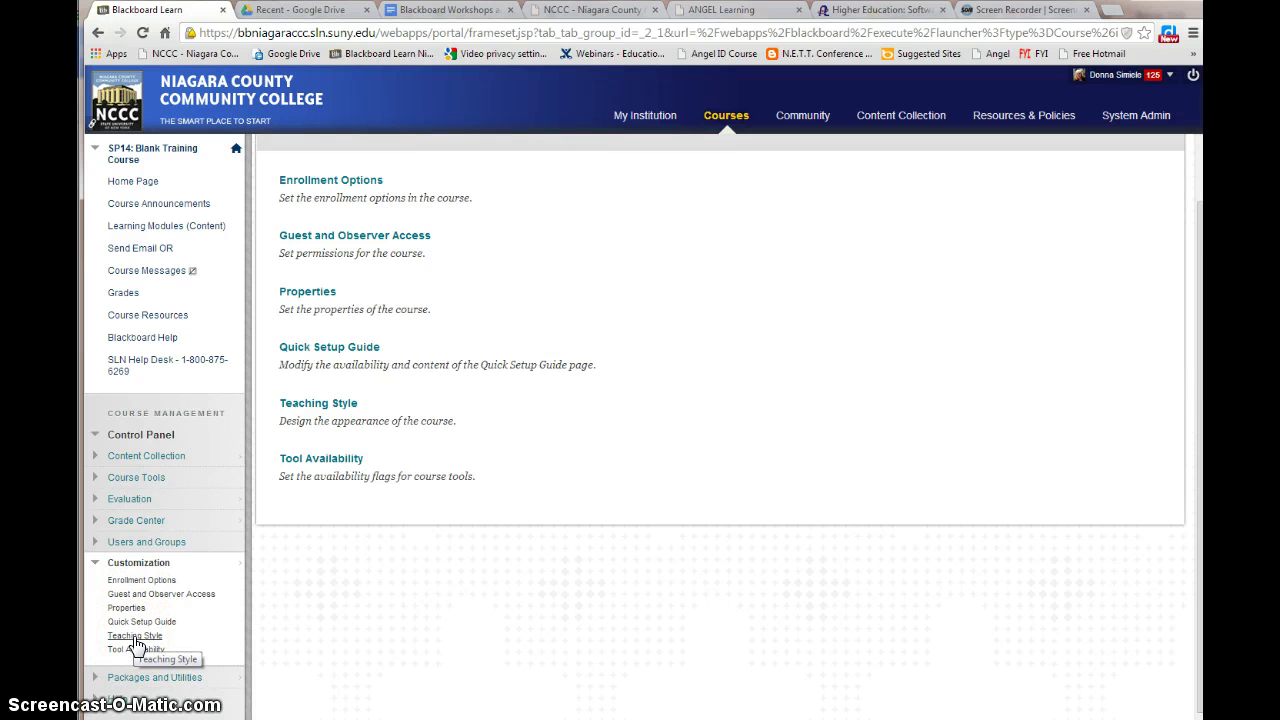
left_click(97, 564)
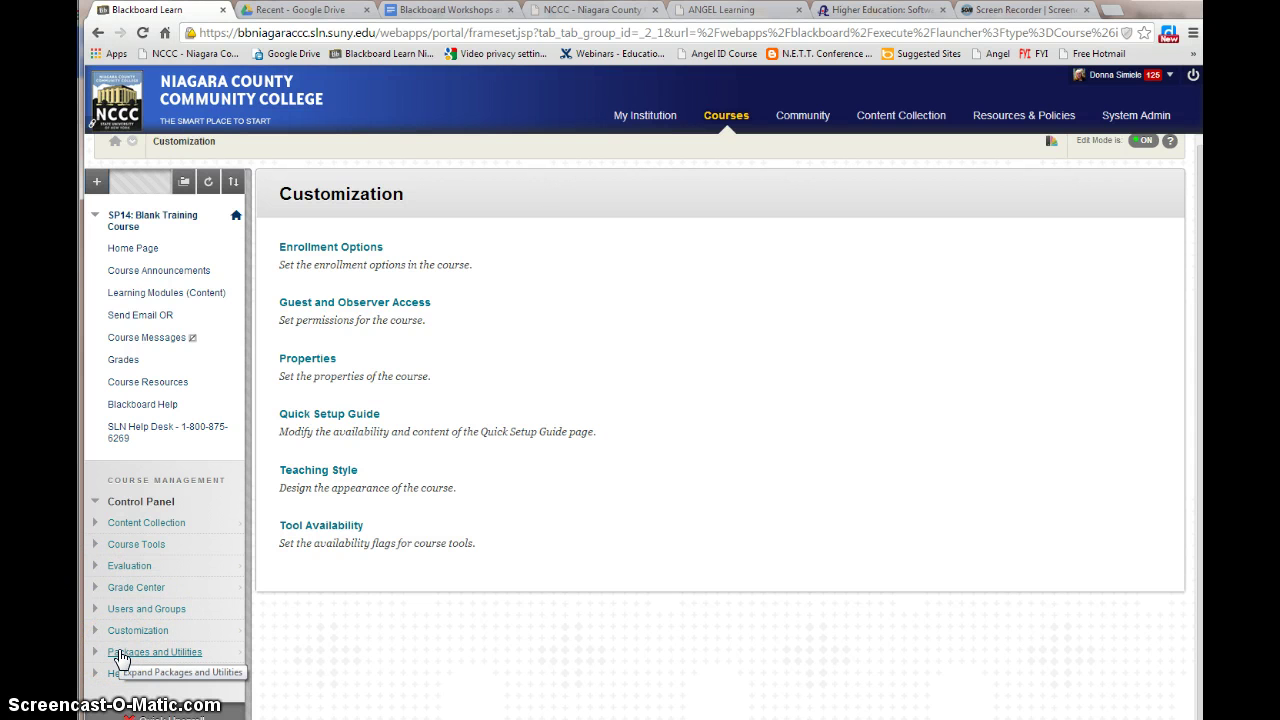
Step: Expand the Packages and Utilities section, review its copy, export and import options, and collapse it
left_click(118, 658)
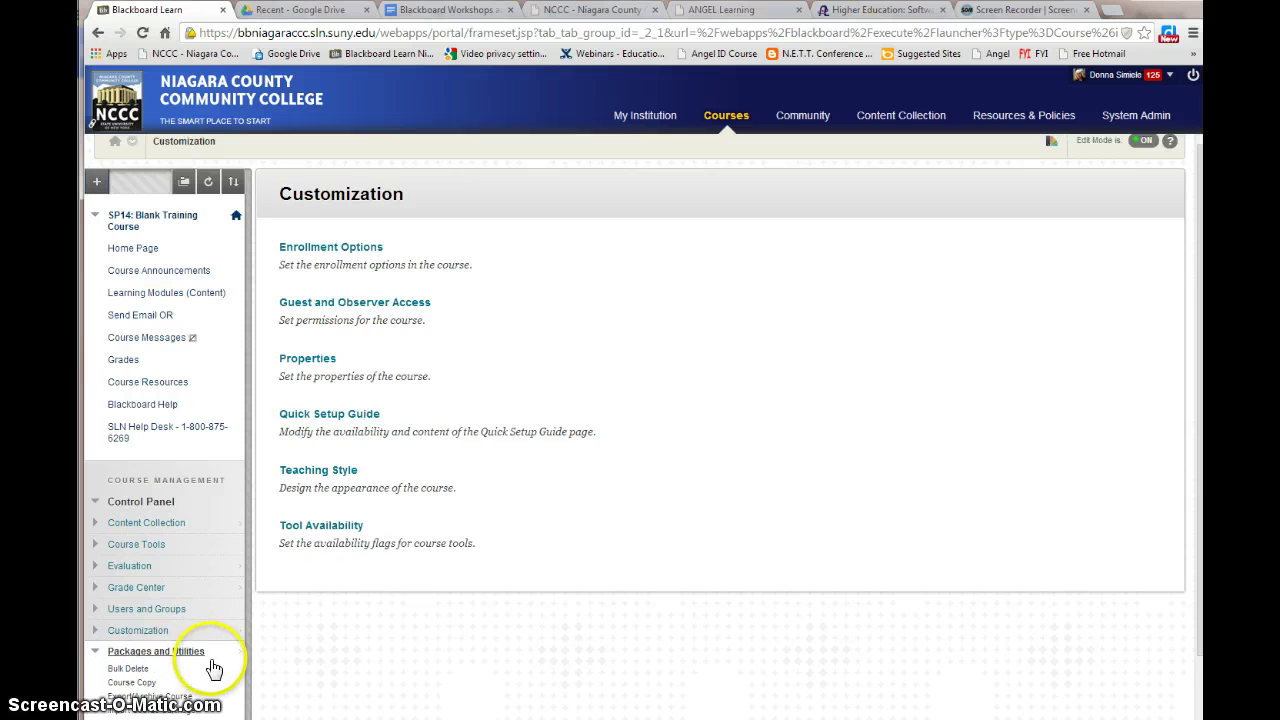
scroll(230, 655, "down", 1)
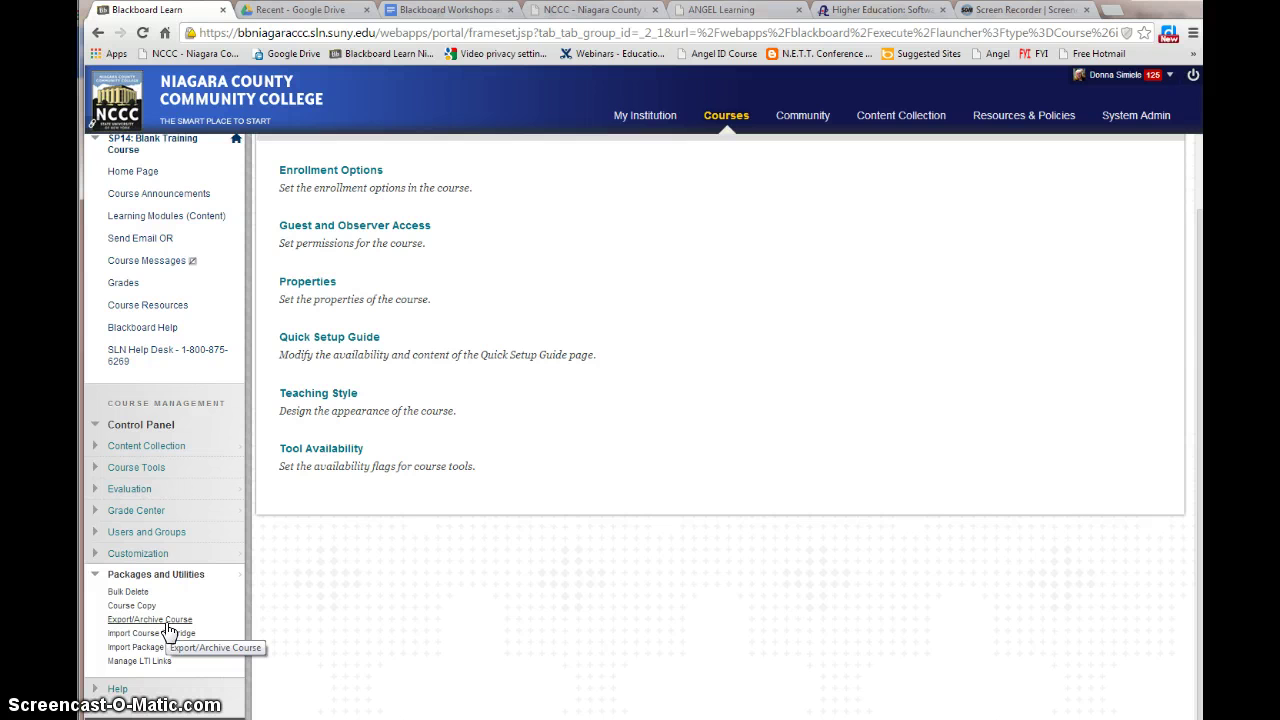
left_click(137, 635)
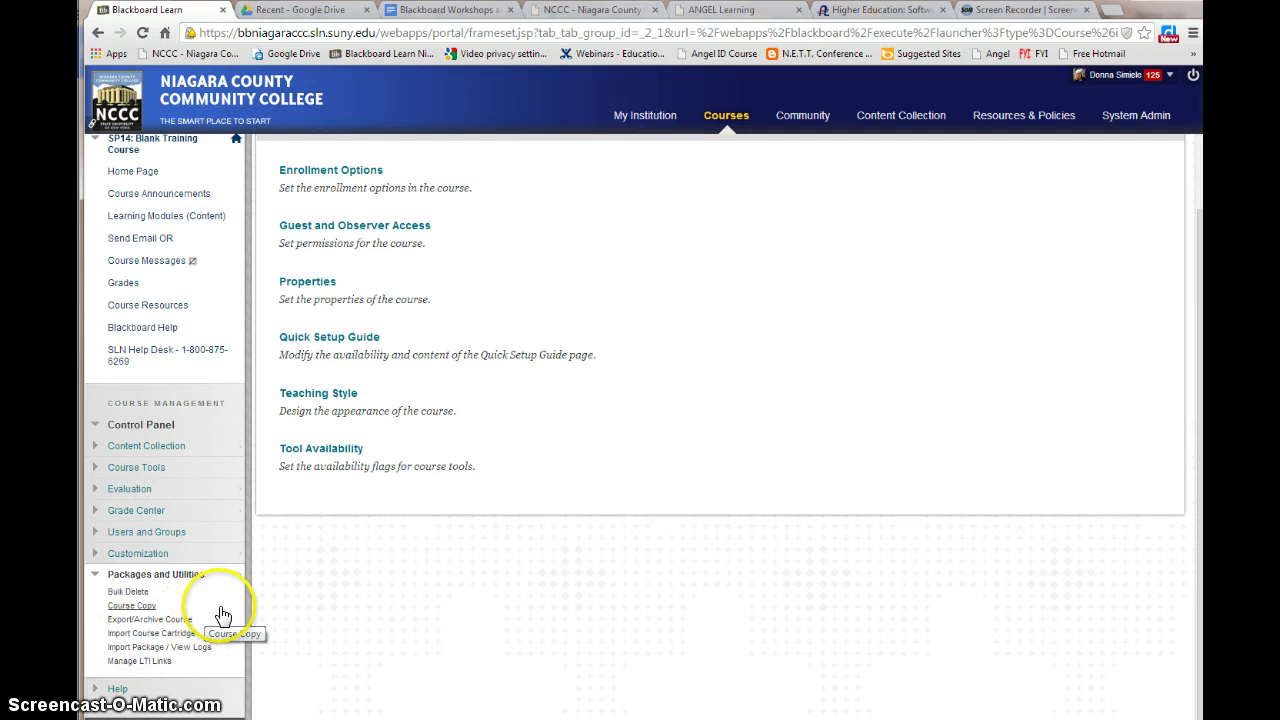
scroll(214, 623, "down", 1)
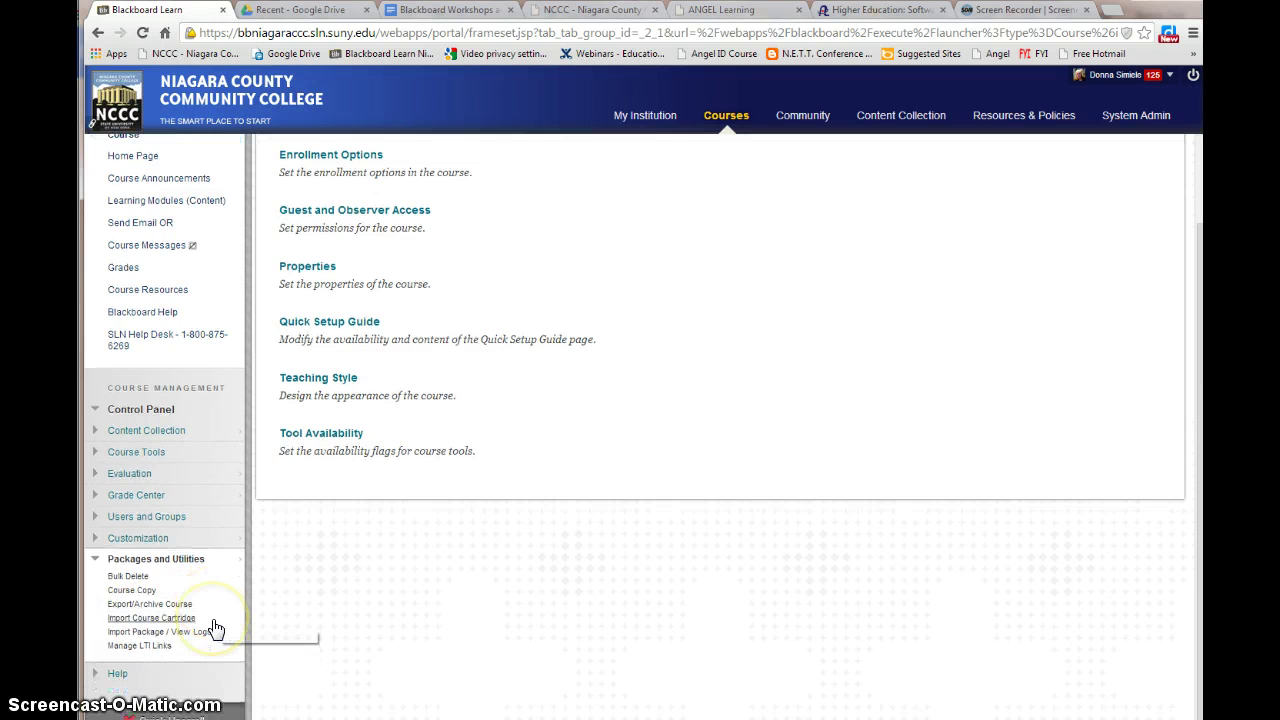
left_click(140, 559)
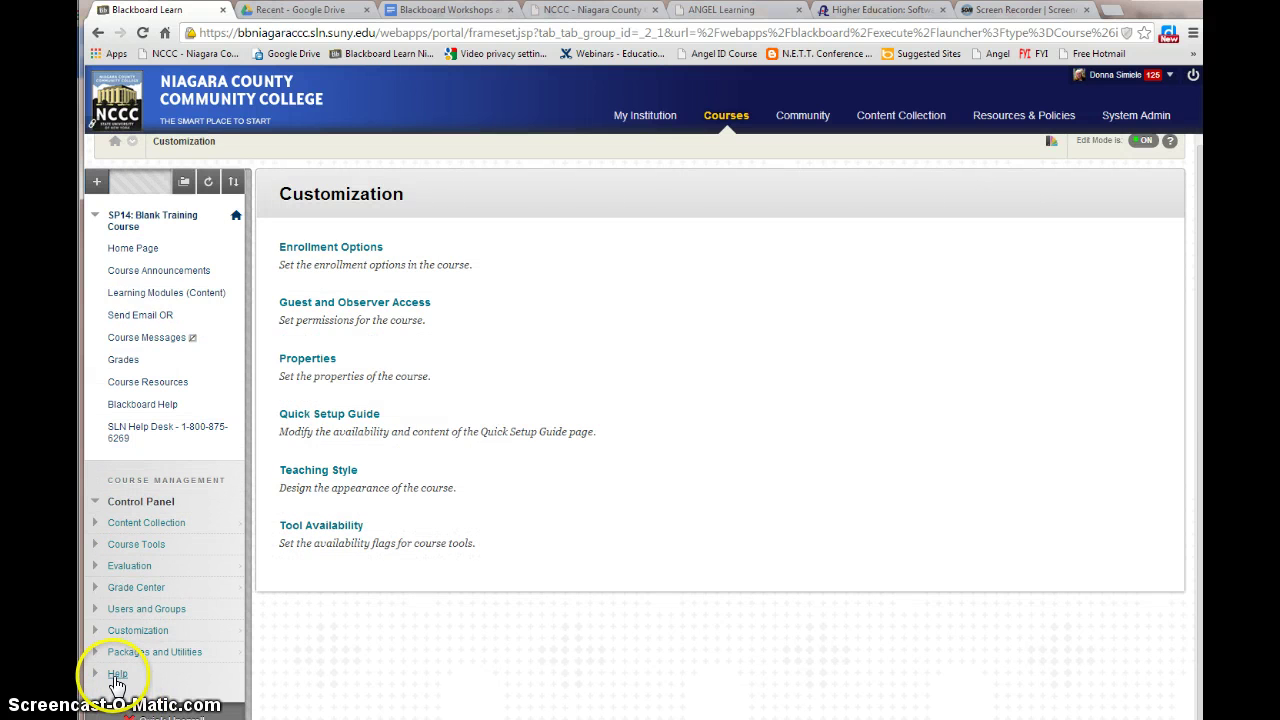
Step: View the Video Tutorials site from the Help section, close it and collapse the Help section
left_click(117, 675)
scroll(205, 684, "down", 1)
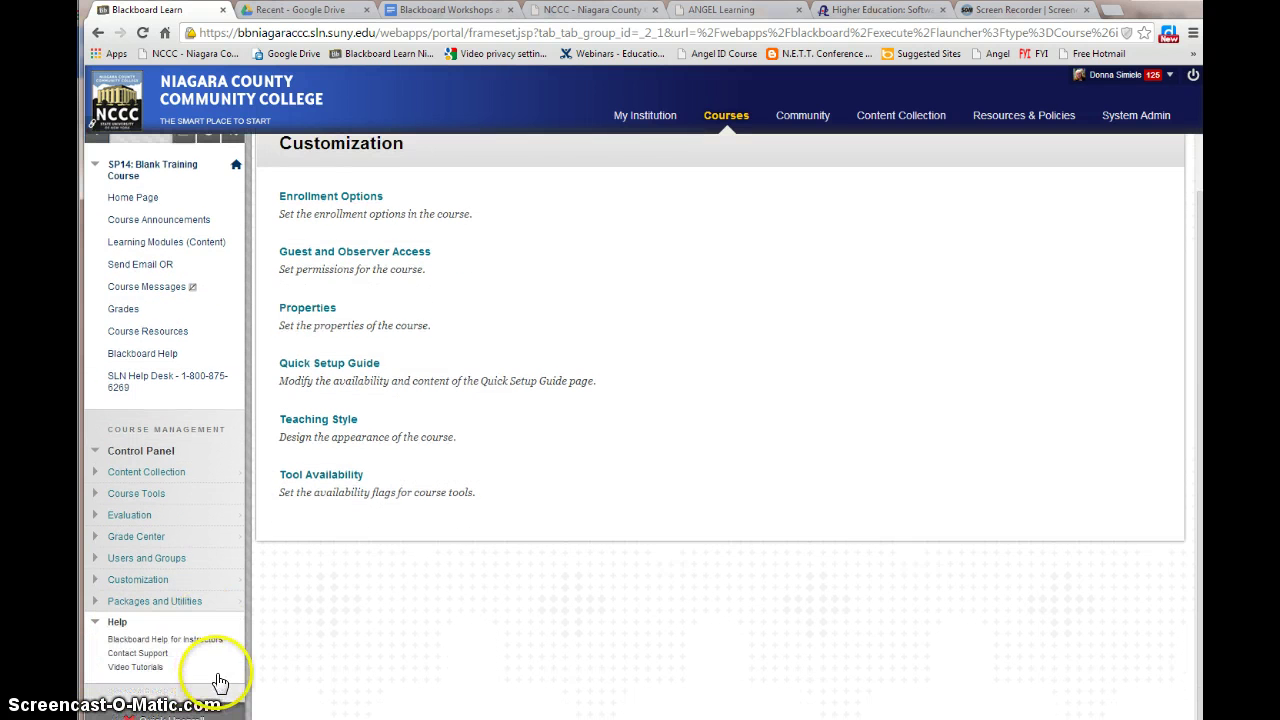
left_click(139, 653)
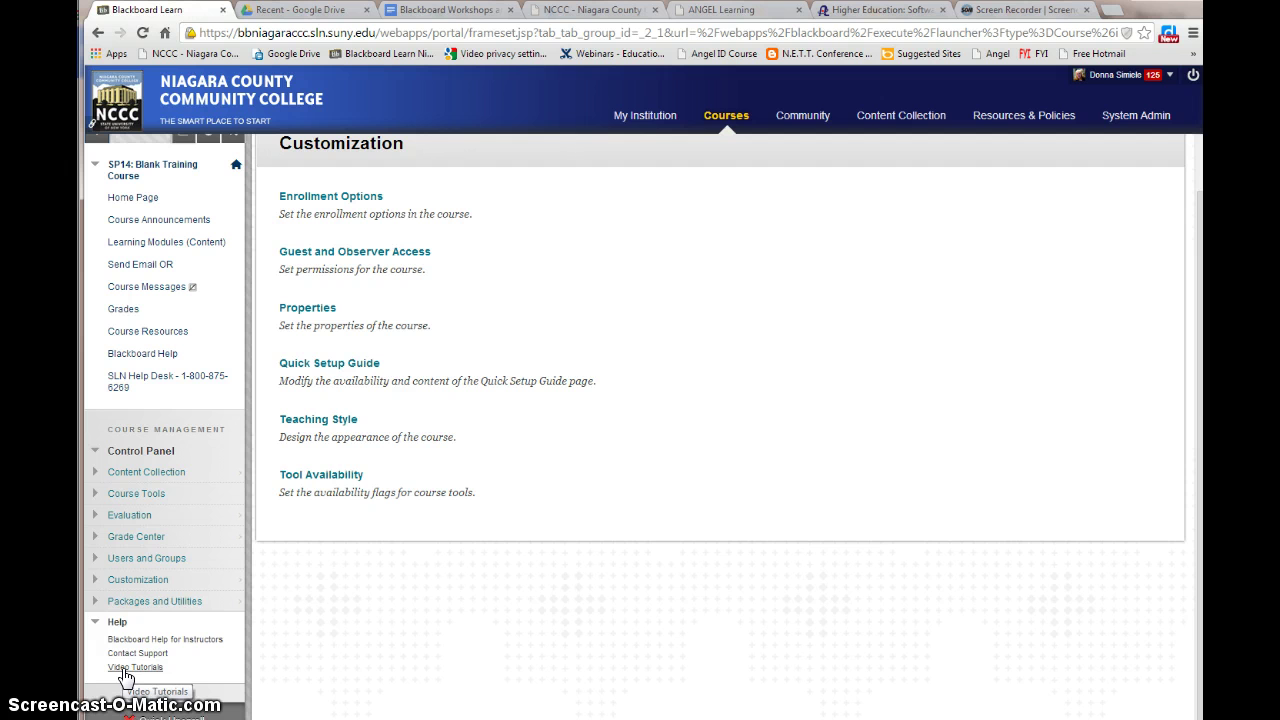
left_click(122, 668)
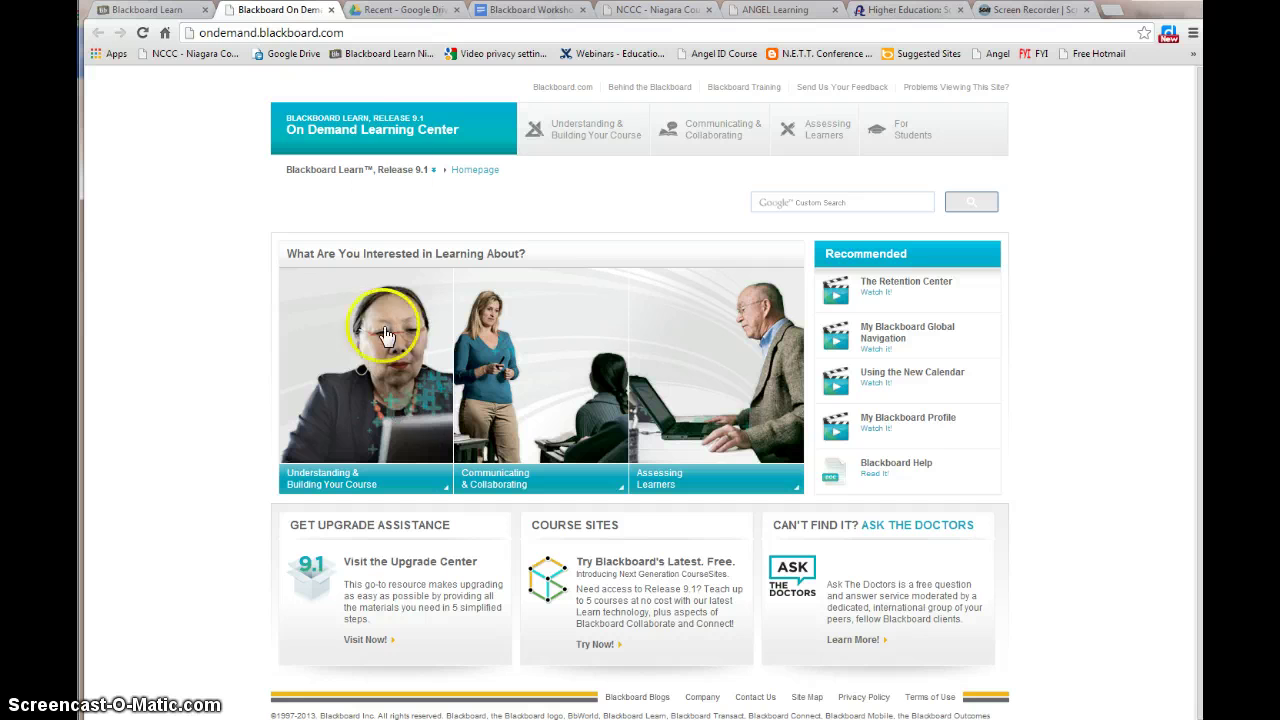
left_click(331, 11)
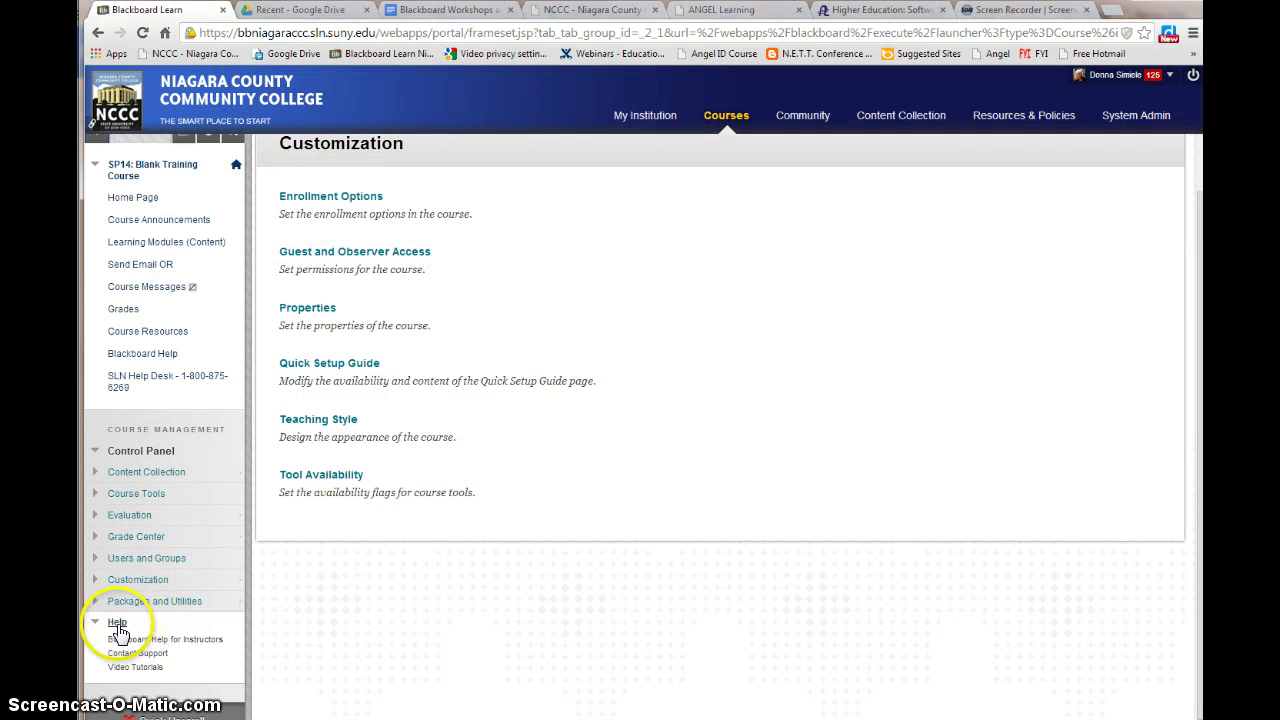
scroll(114, 610, "up", 2)
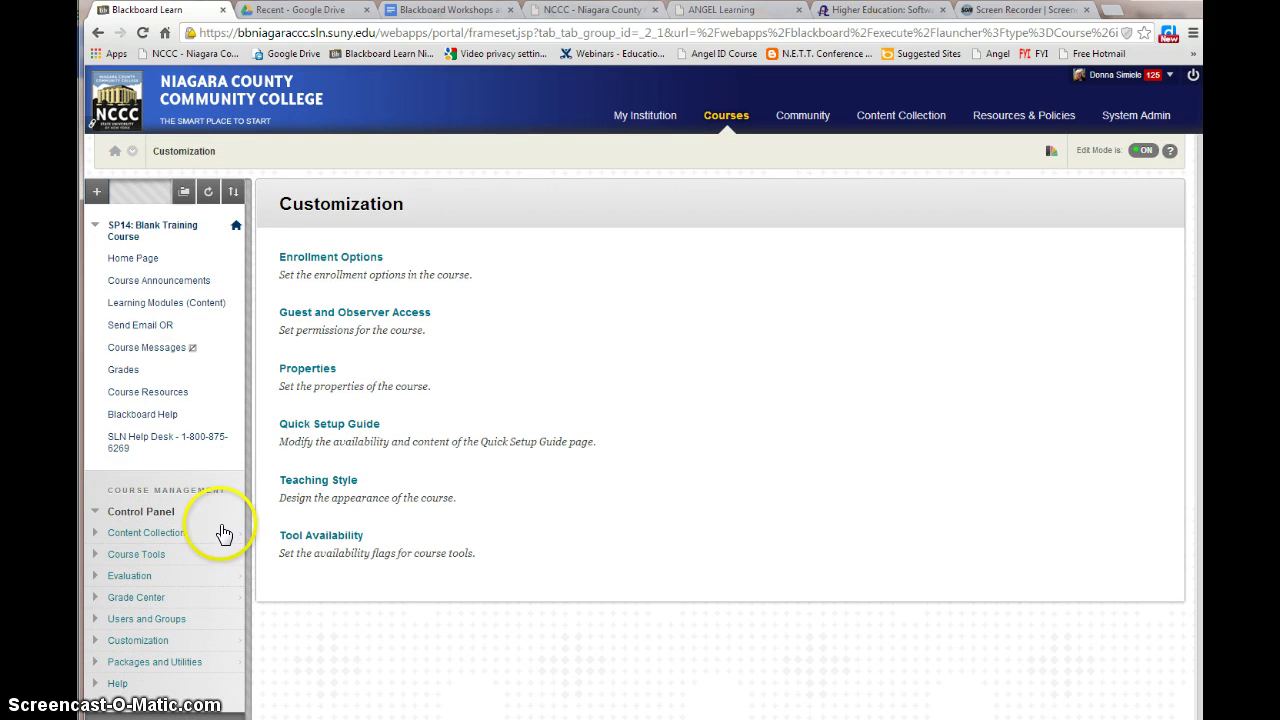
scroll(208, 578, "down", 1)
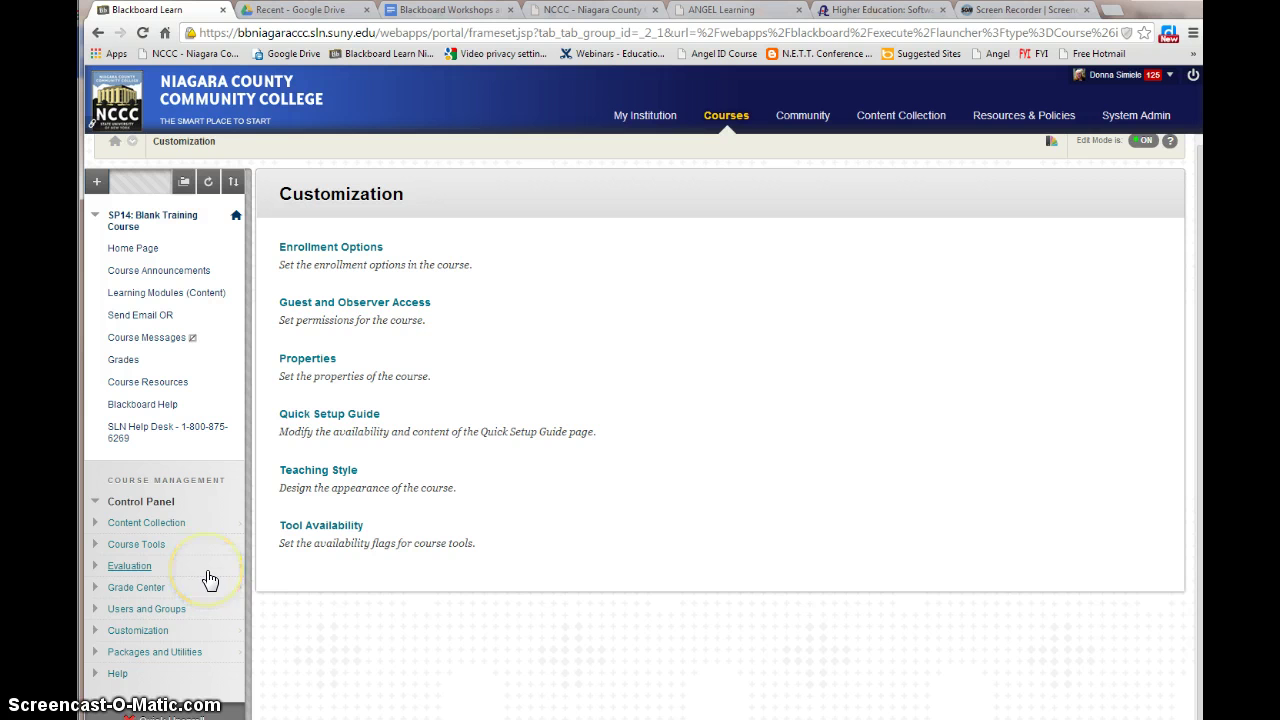